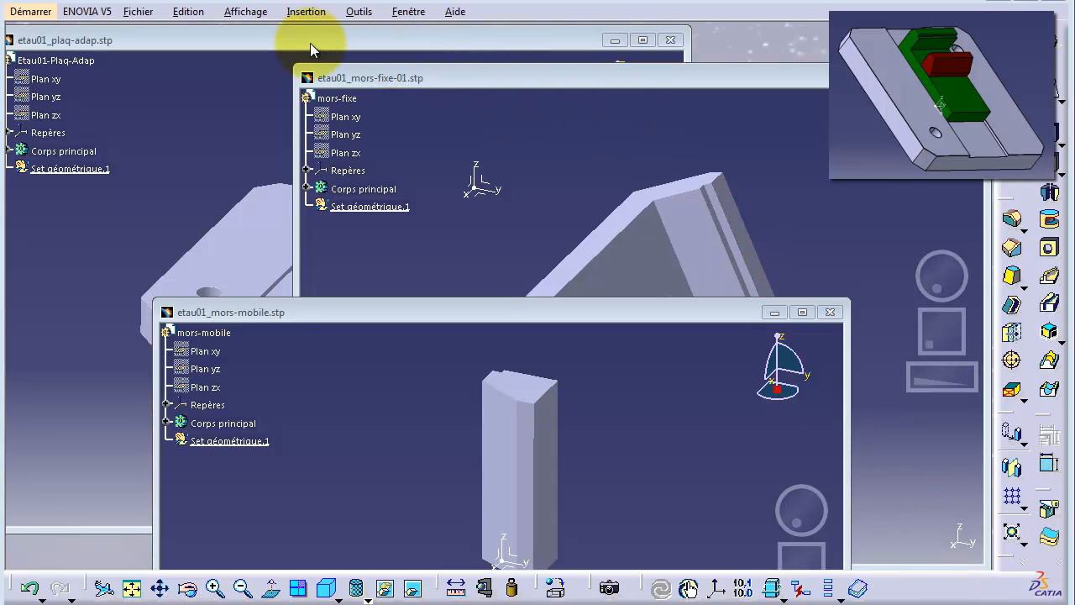
Bring the open vise part windows forward in turn, and close all of them
click(284, 39)
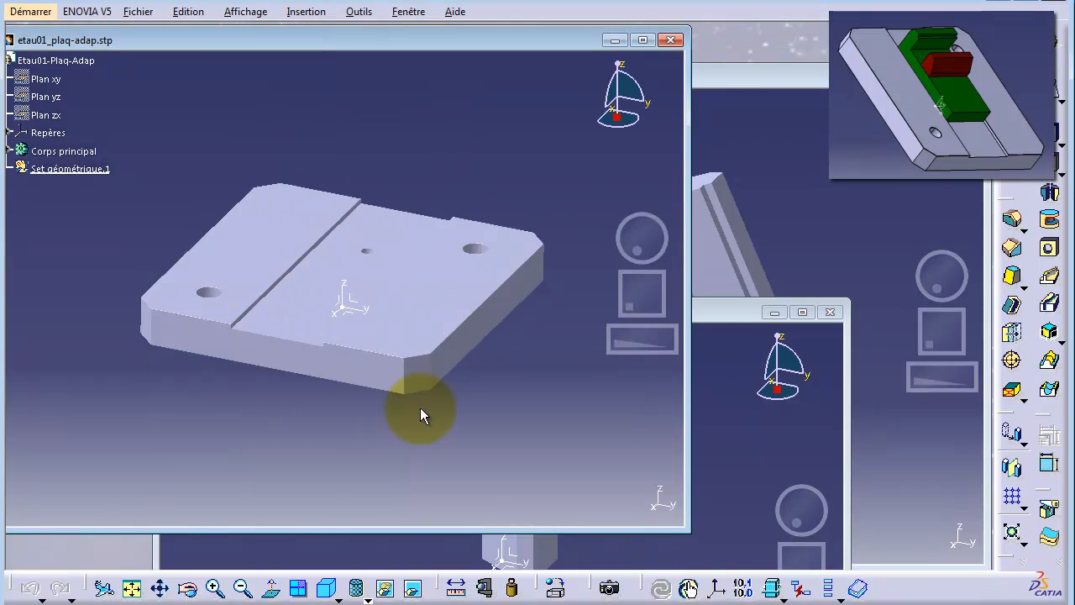
click(753, 75)
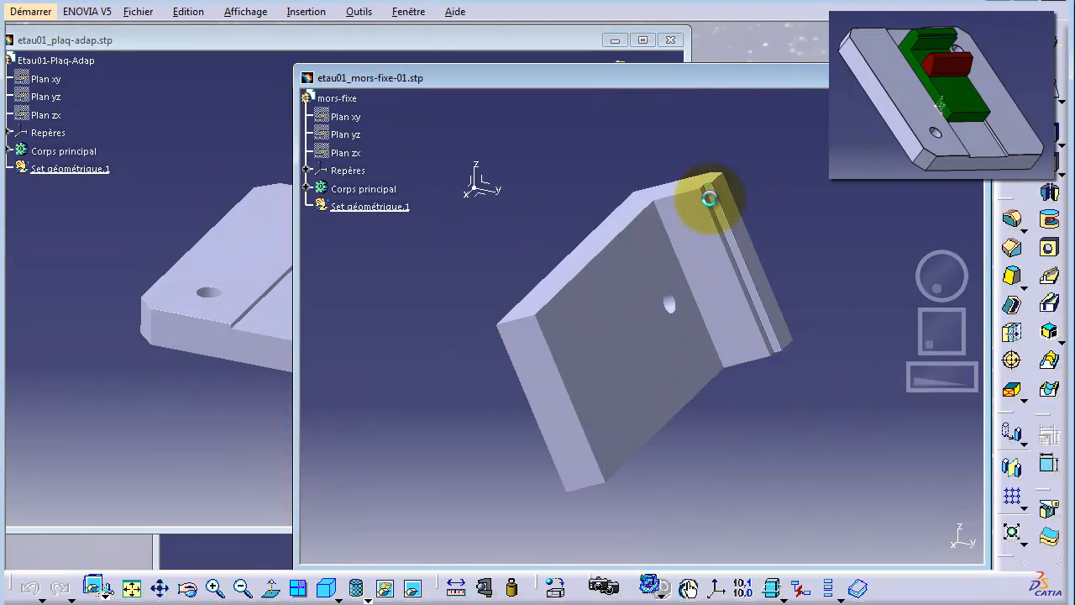
double_click(223, 559)
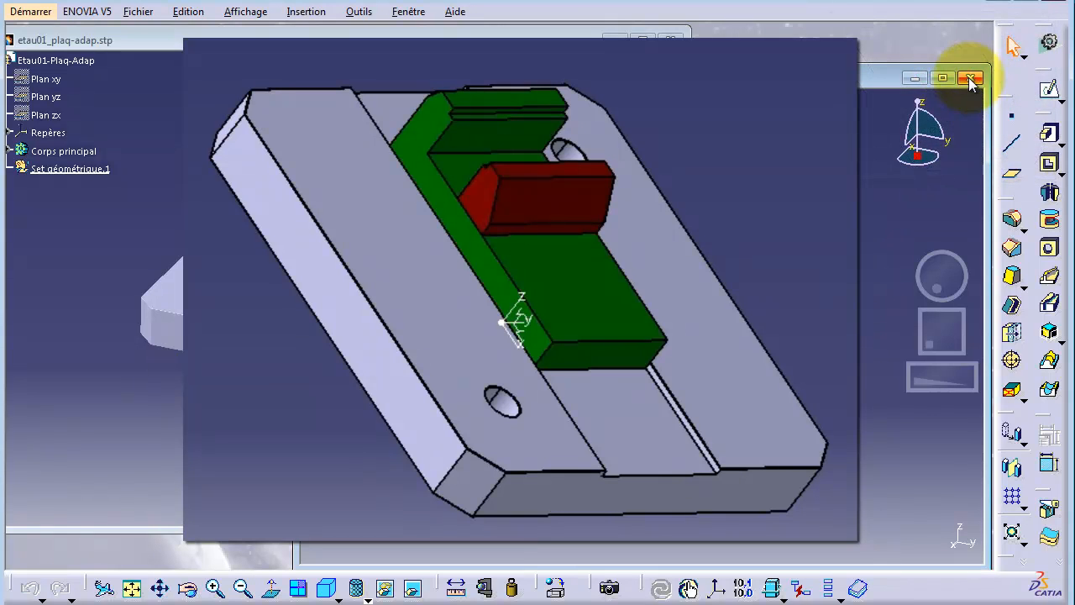
click(969, 77)
click(670, 41)
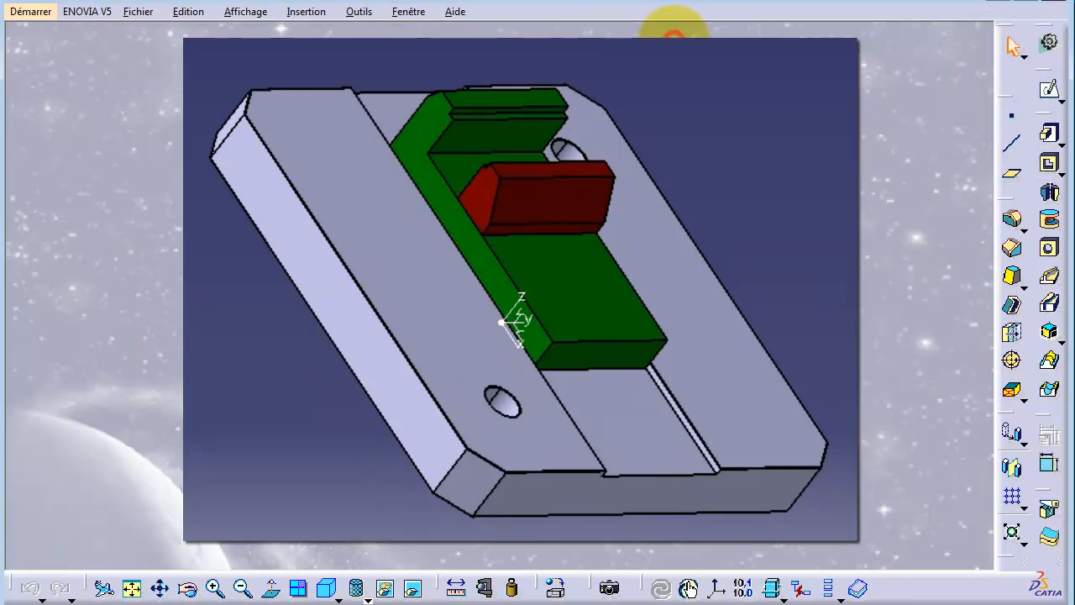
Create a new document of type Product
click(139, 12)
click(150, 30)
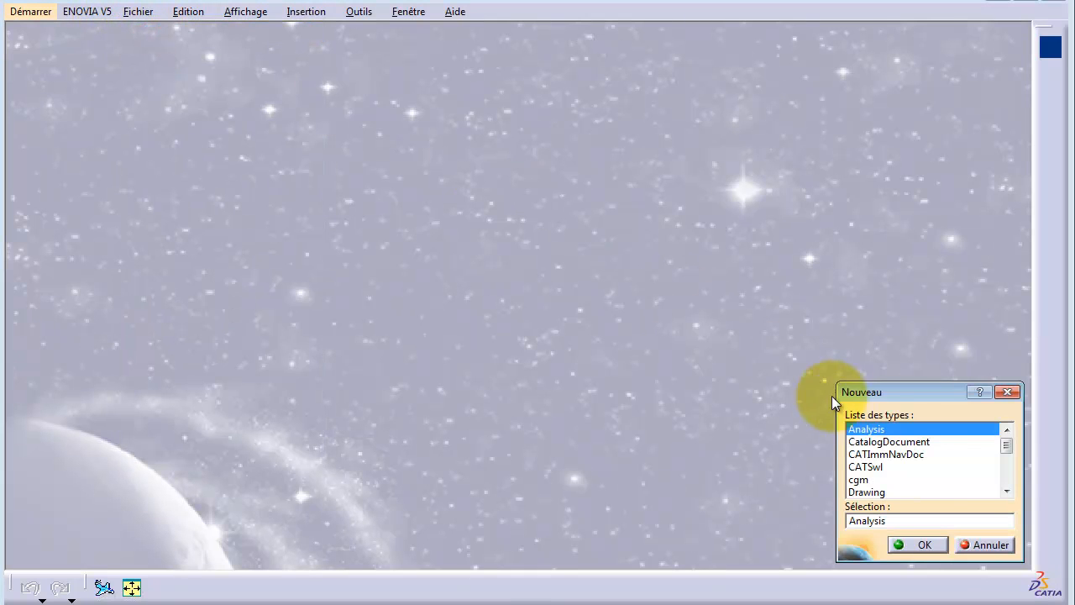
click(1007, 490)
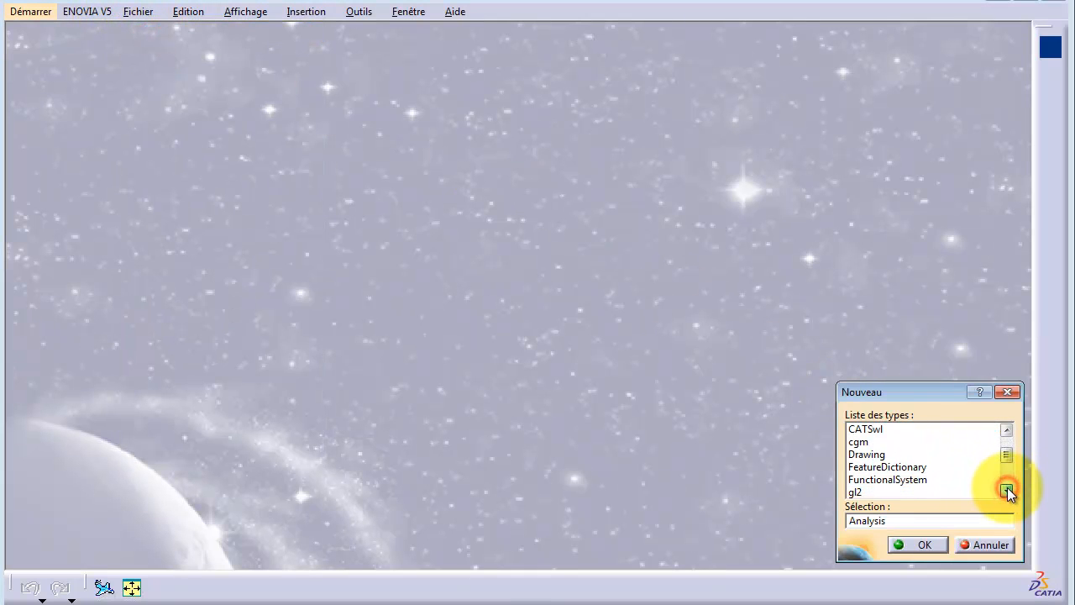
click(1007, 490)
click(1007, 491)
click(888, 494)
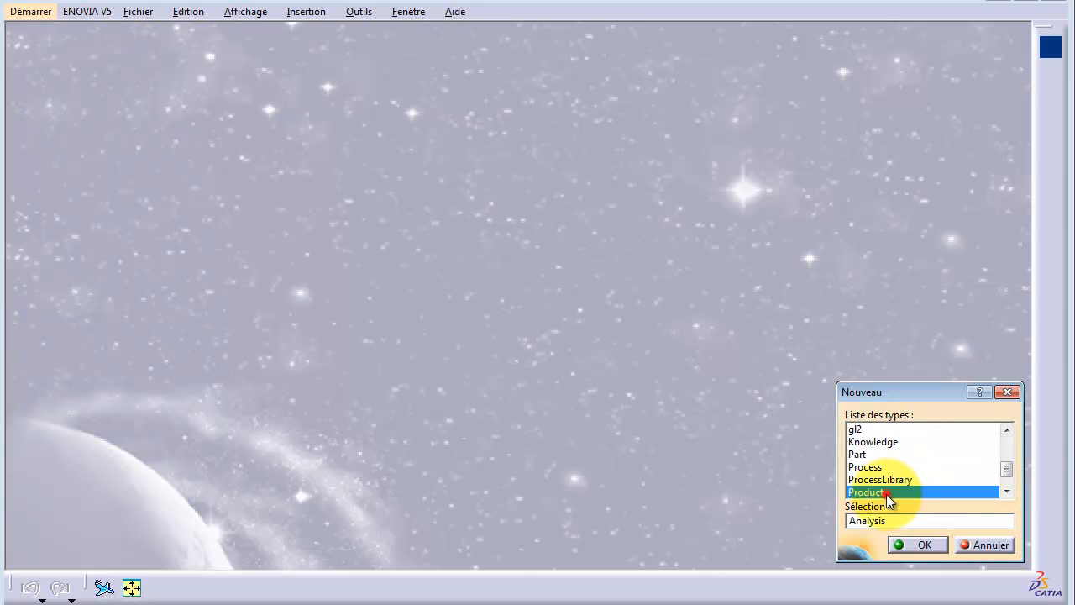
click(917, 544)
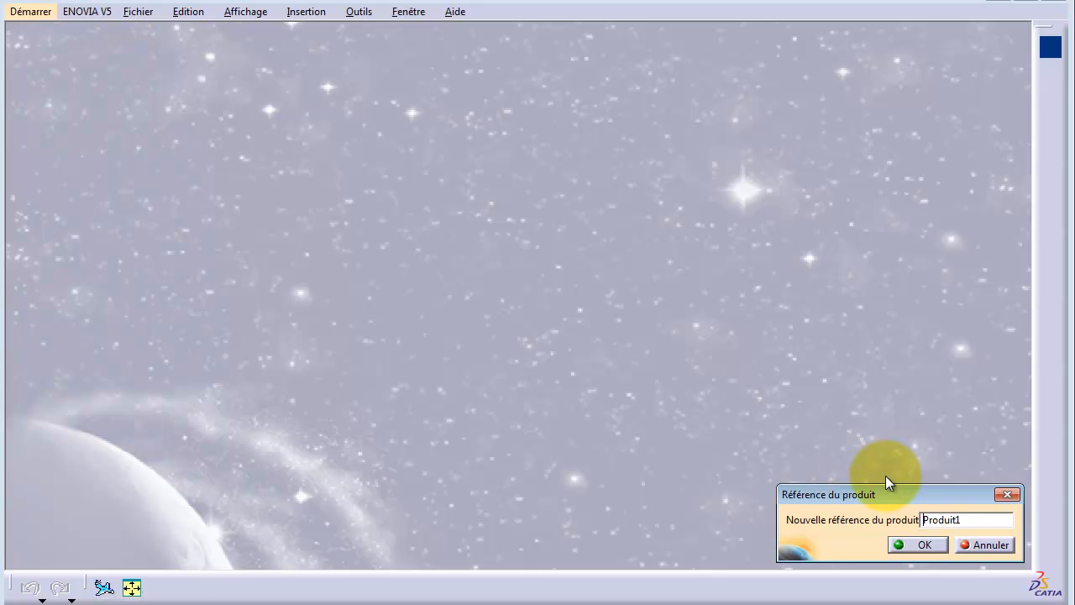
Name the new product Etau01 and maximize its document window
key(ctrl+a)
text(Etyau)
key(BackSpace)
key(BackSpace)
key(BackSpace)
text(au01)
click(927, 545)
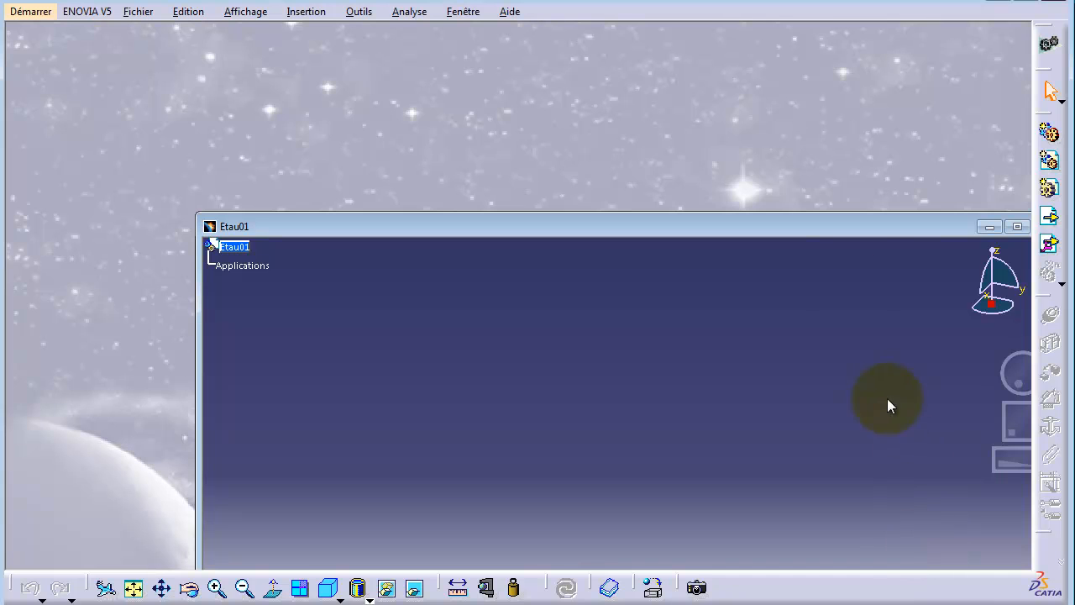
drag(946, 229, 835, 119)
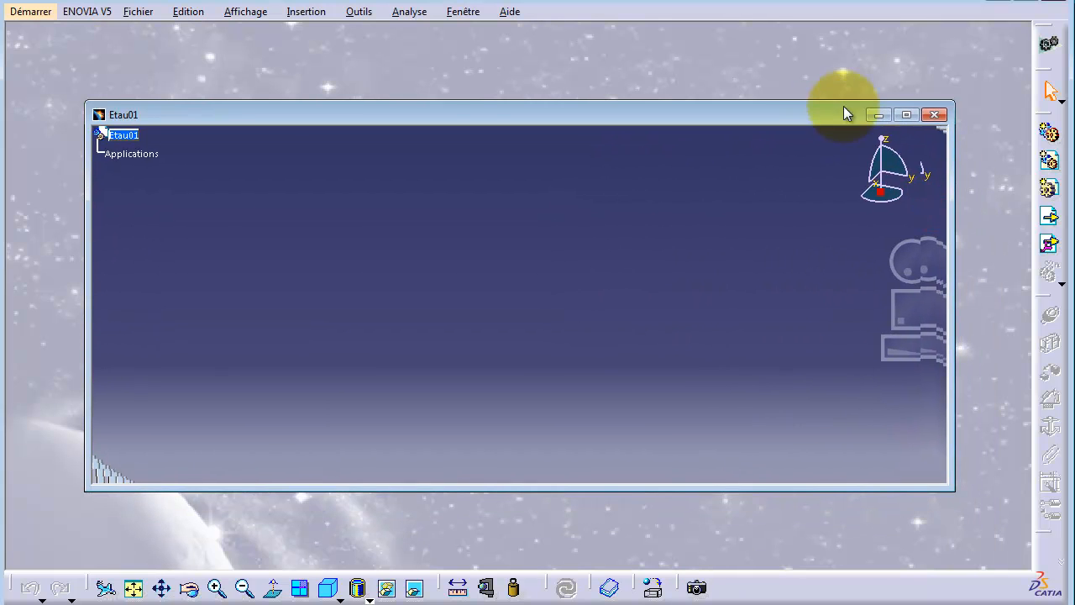
click(906, 115)
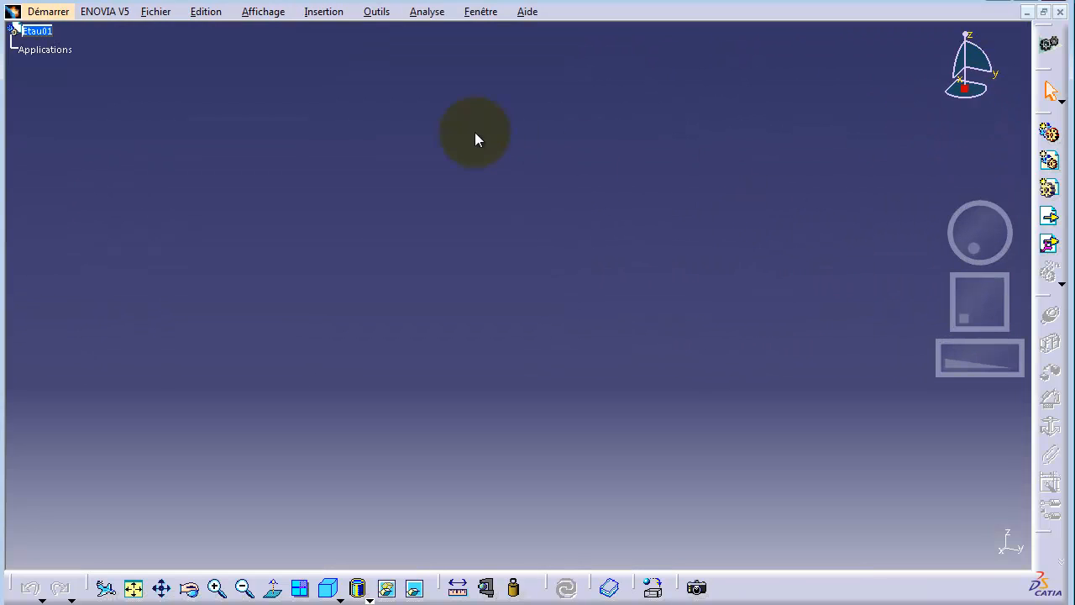
Insert the existing component etau01_plaq-adap.stp from the As-Etau01 folder into the Etau01 product
click(50, 38)
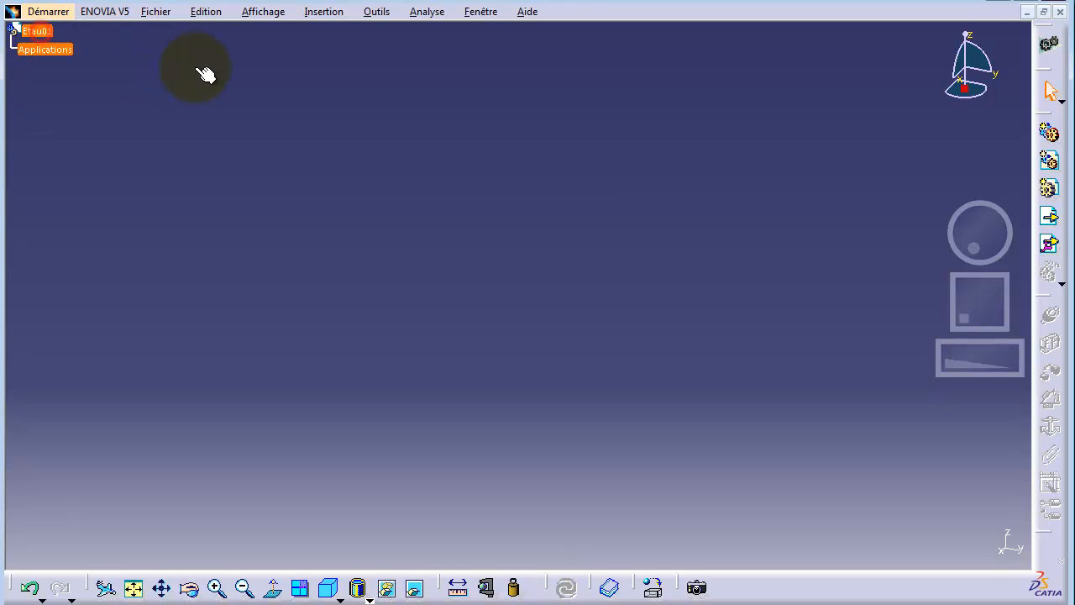
click(1049, 220)
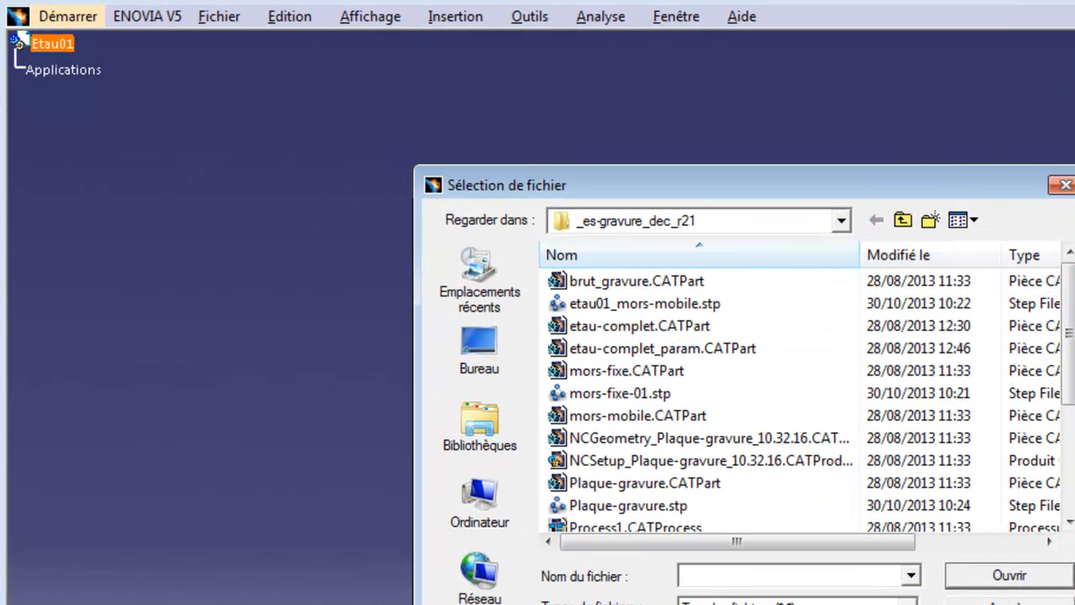
click(903, 220)
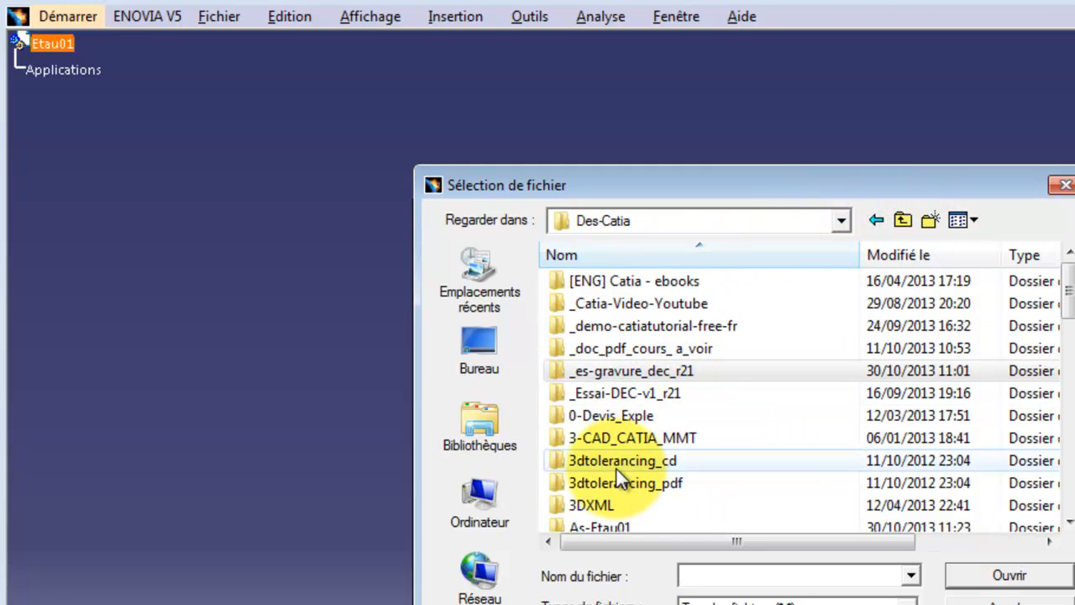
double_click(607, 517)
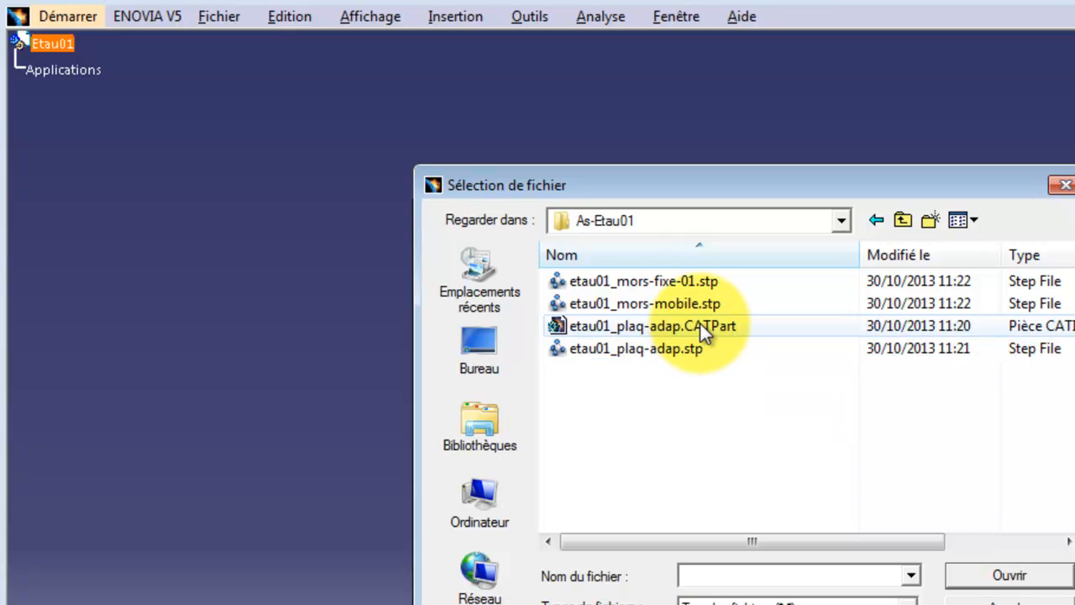
click(665, 351)
double_click(665, 351)
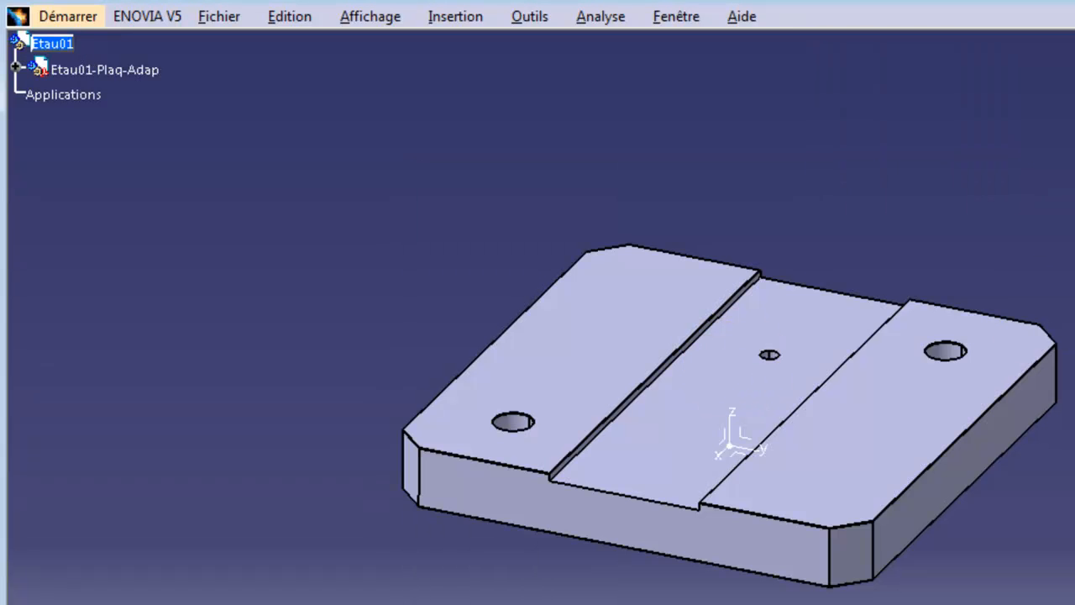
Expand the Etau01-Plaq-Adap component in the tree down to the contents of its main body
click(17, 67)
click(35, 95)
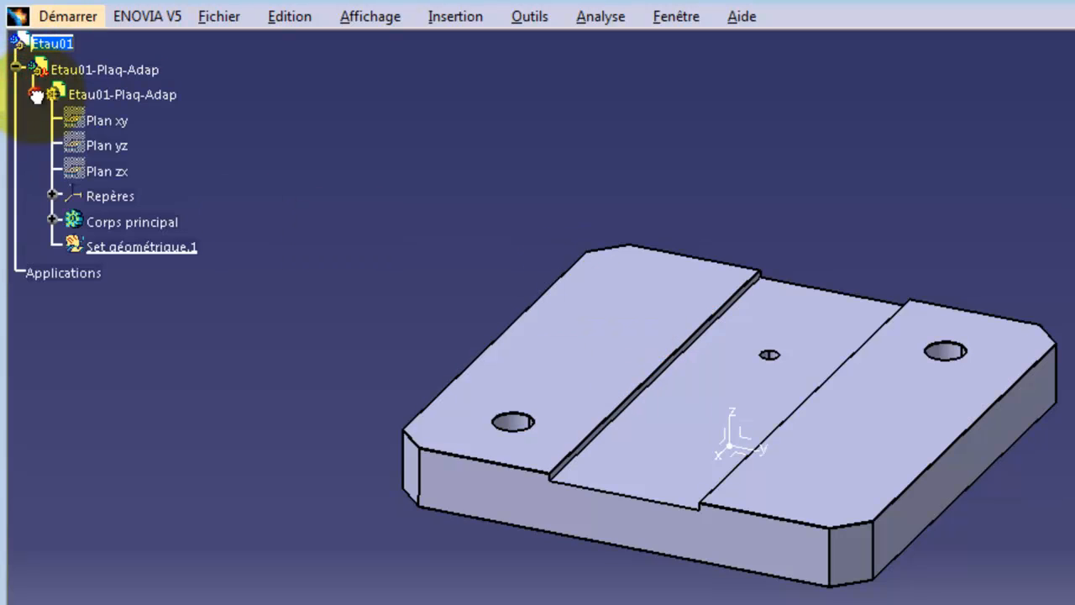
click(107, 146)
click(277, 245)
click(598, 335)
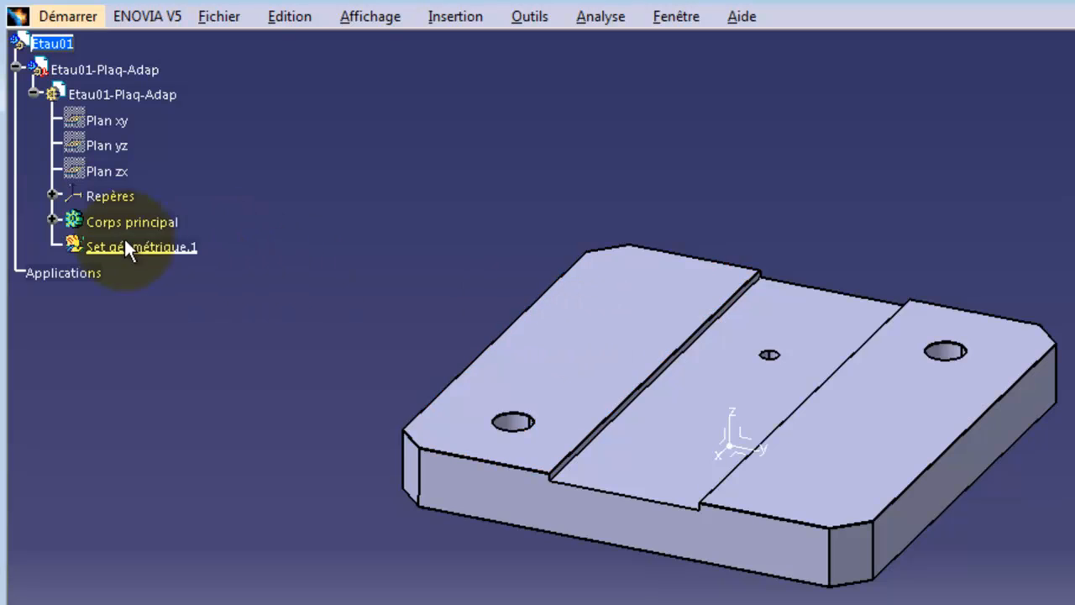
click(53, 220)
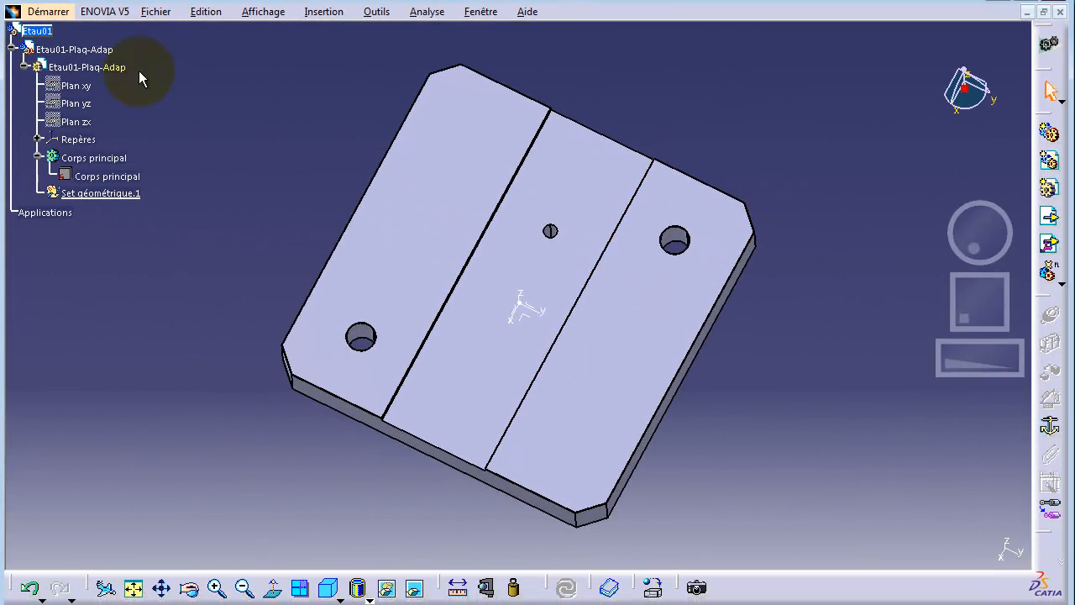
Apply a Fix constraint to the Etau01-Plaq-Adap component and expand the constraints branch in the tree
click(84, 49)
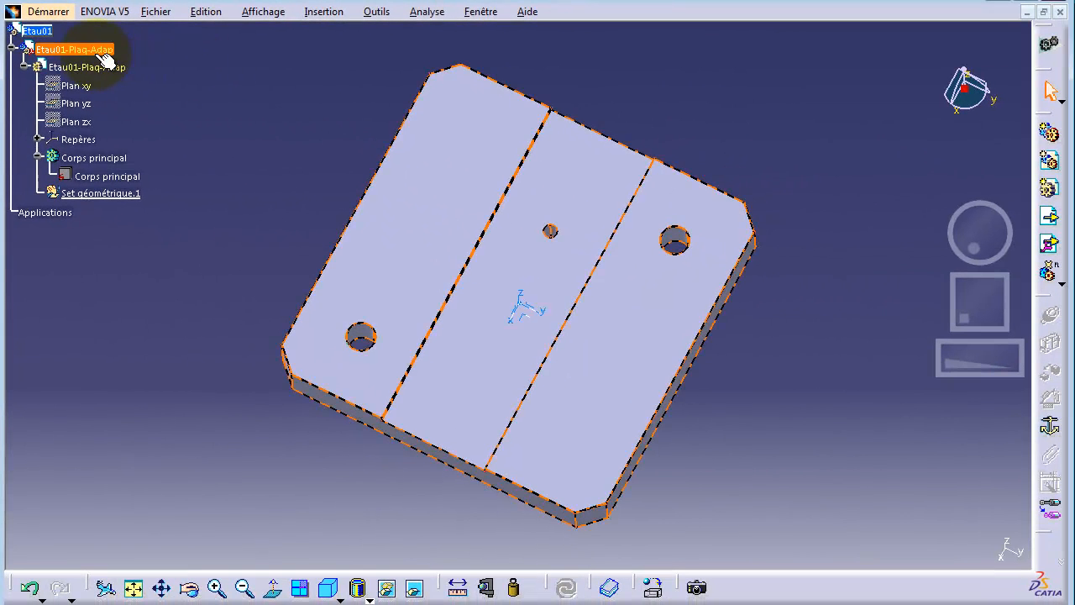
click(1051, 429)
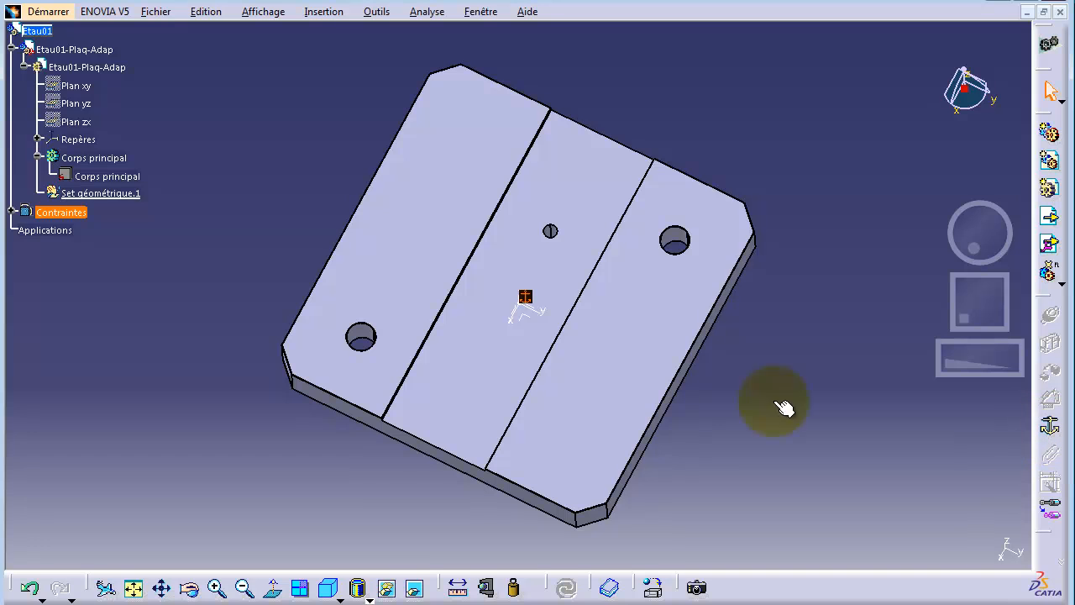
click(13, 209)
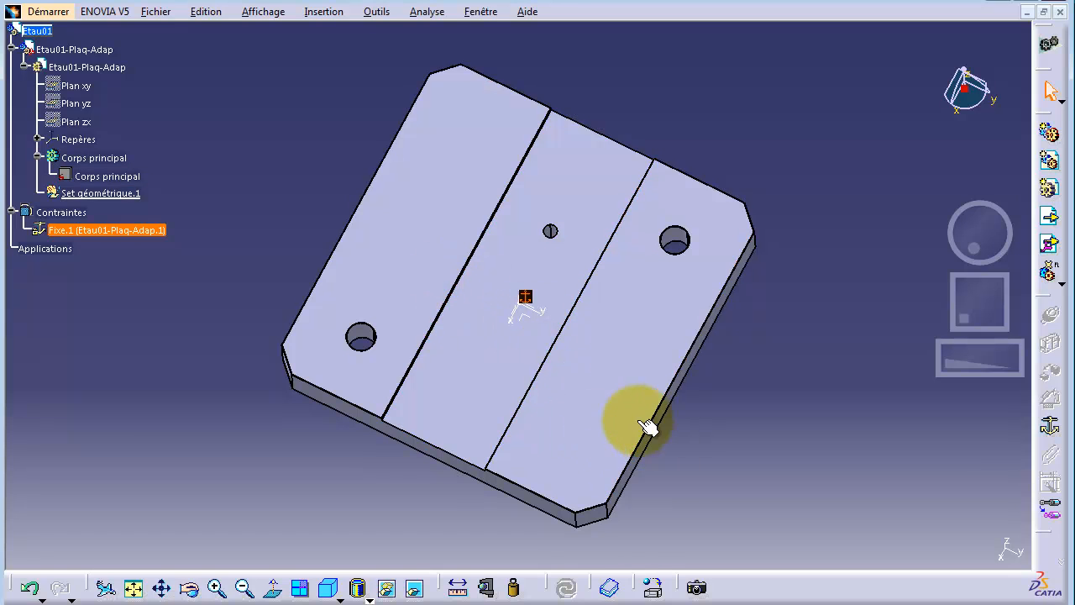
Insert the existing component etau01_mors-fixe-01.stp into the Etau01 product and dismiss the transfer report
click(1049, 221)
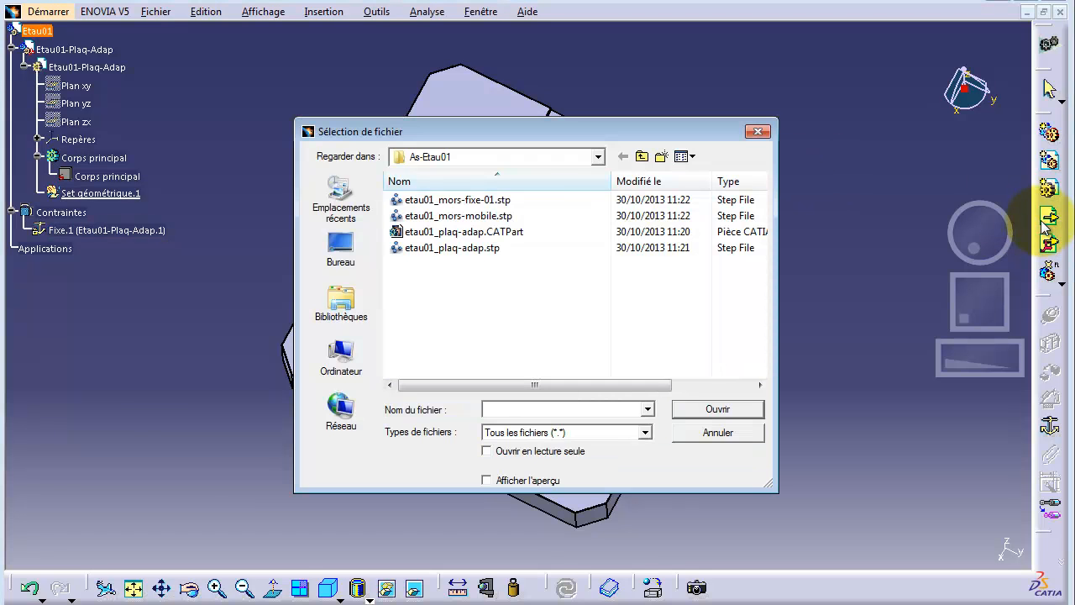
click(463, 201)
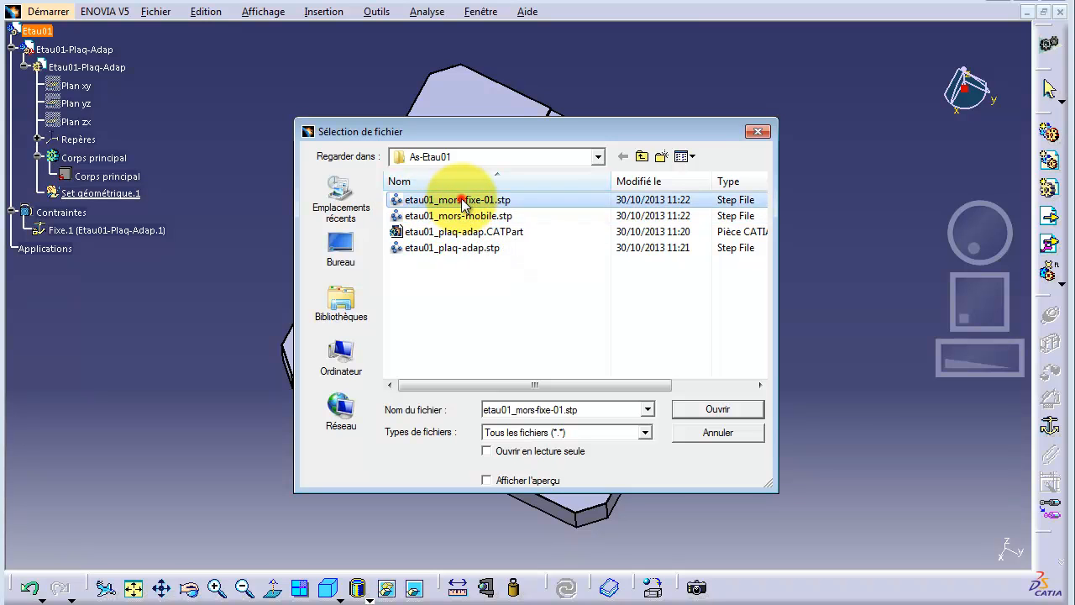
click(715, 408)
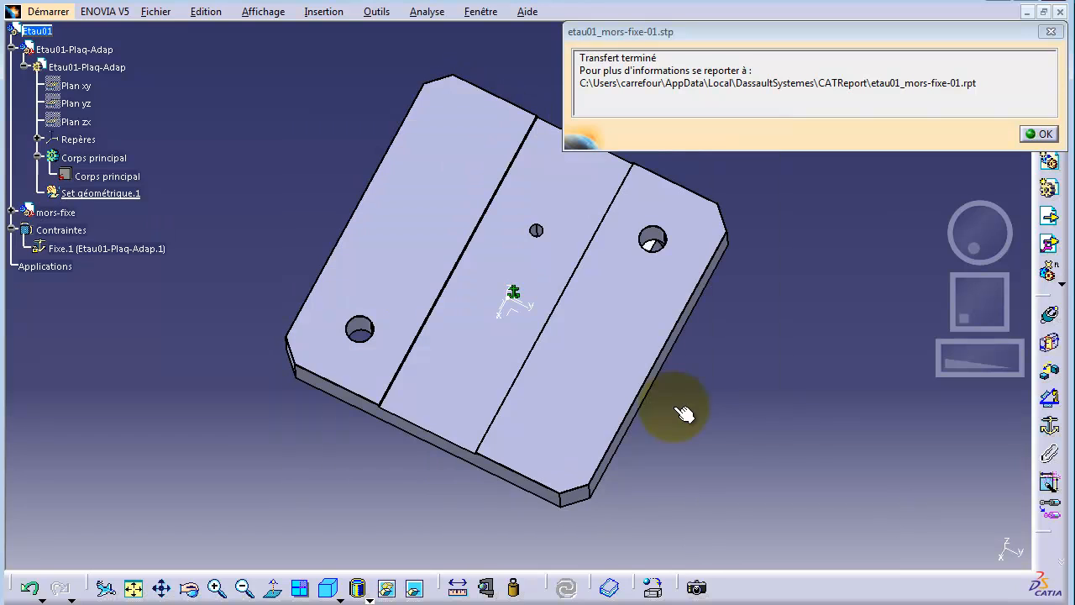
click(1040, 136)
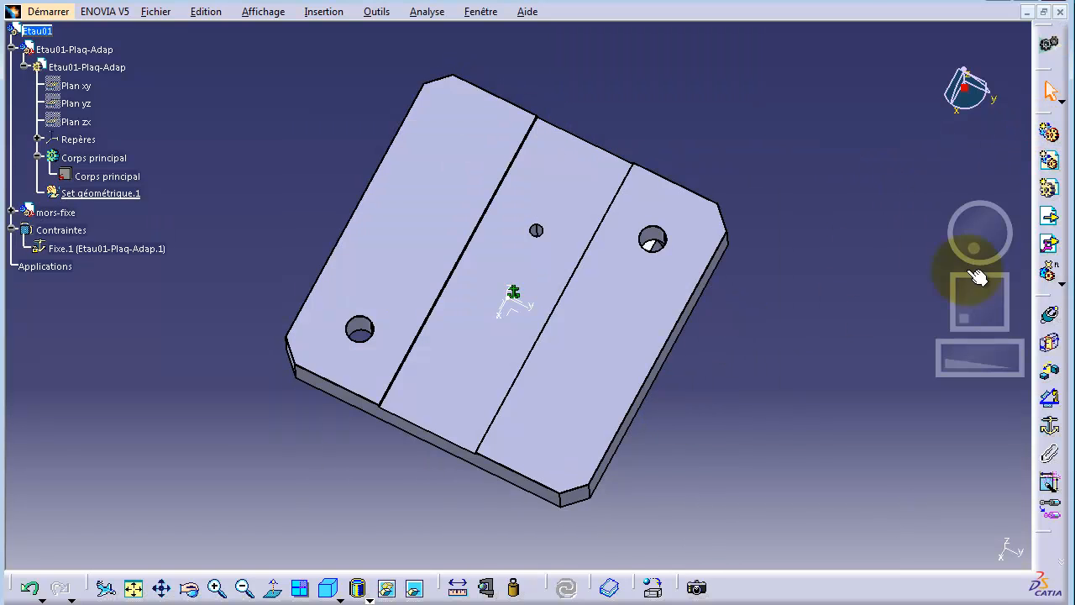
Attach the compass to the large flat face of the mors-fixe component and move the part to the opposite side of the plate
drag(982, 242, 884, 185)
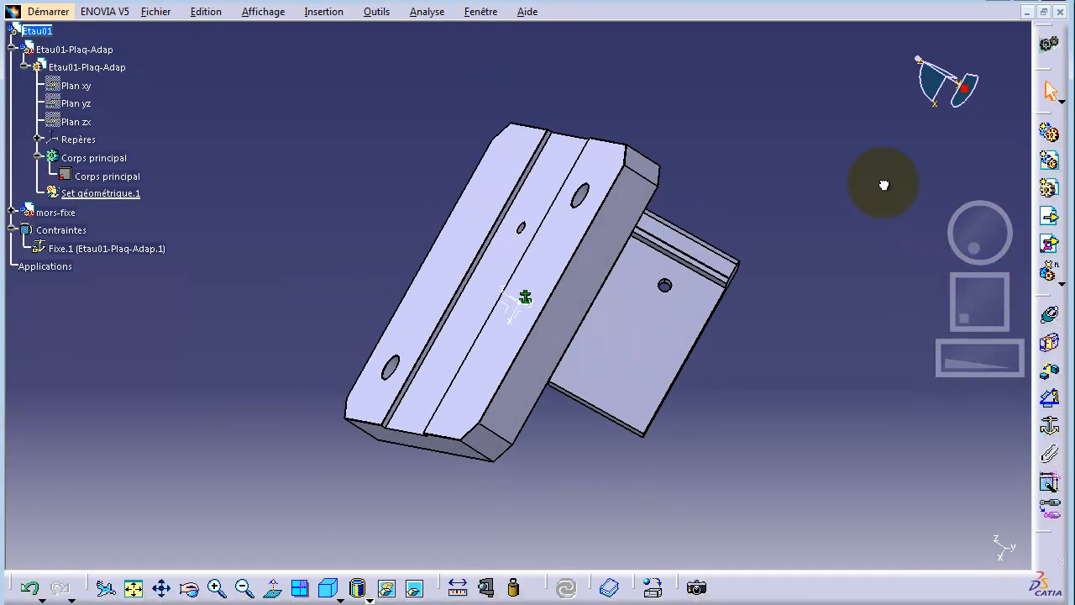
click(628, 318)
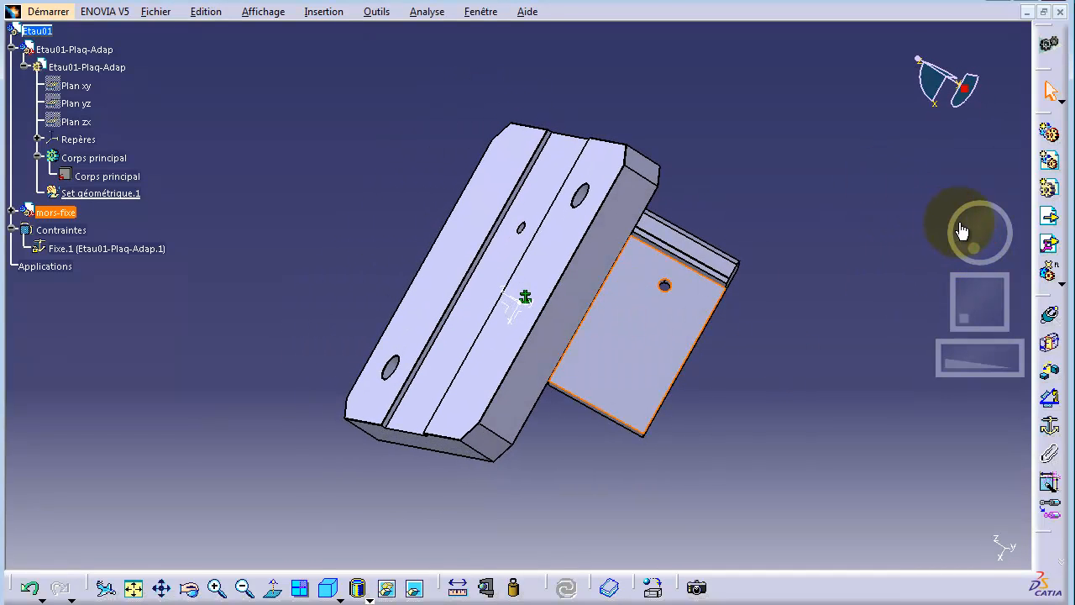
drag(962, 232, 964, 225)
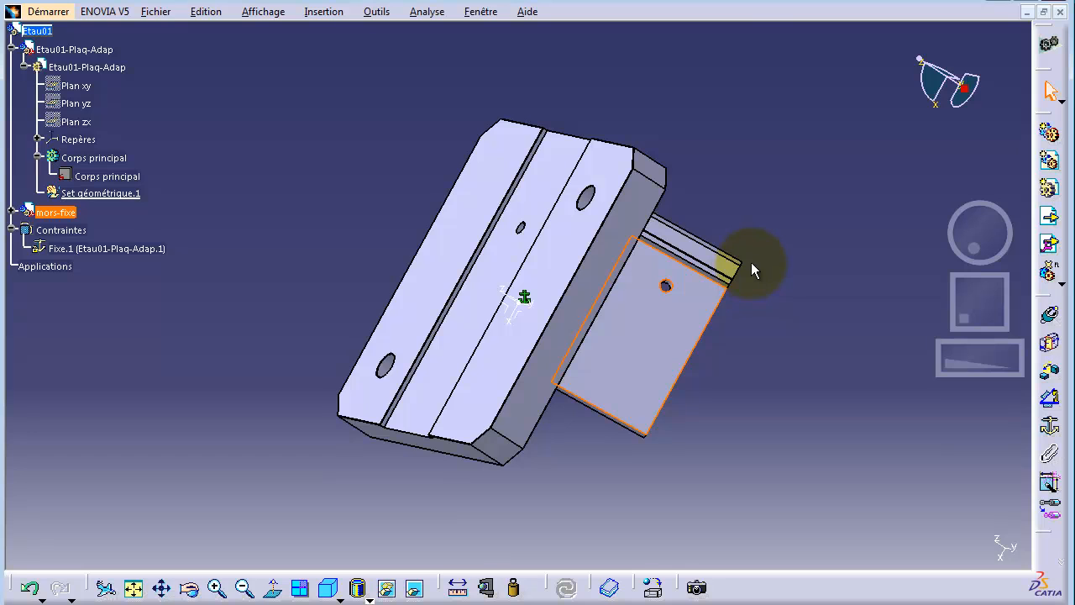
drag(966, 87, 453, 216)
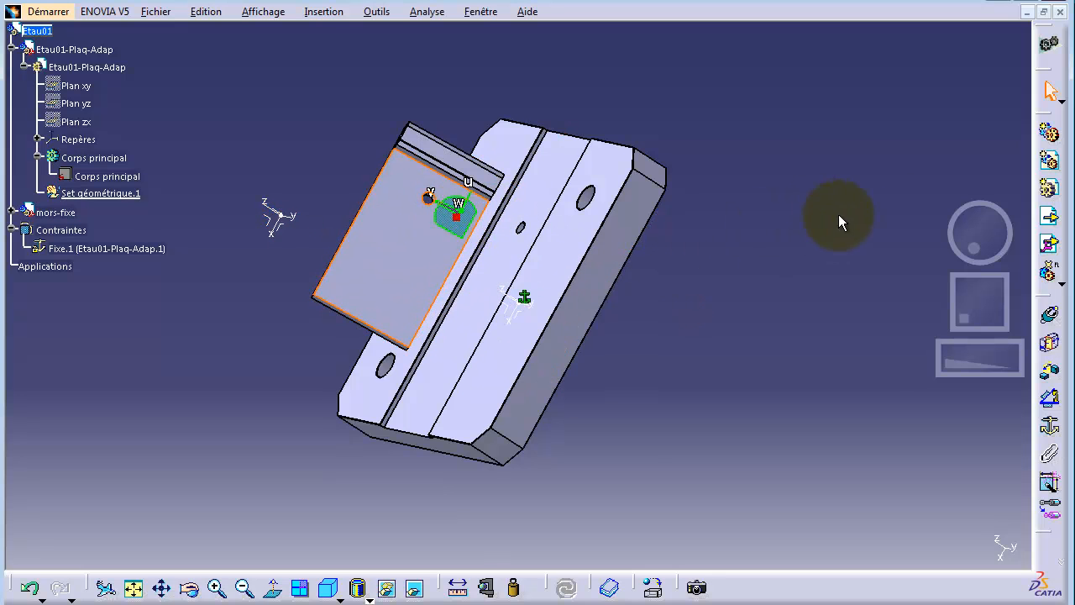
drag(971, 232, 1011, 240)
click(611, 271)
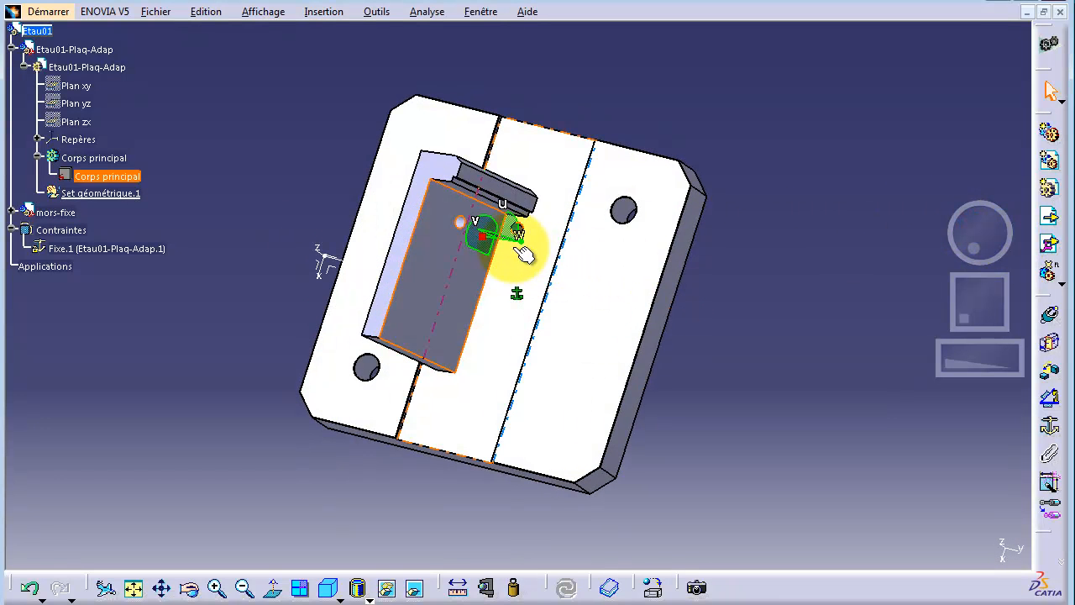
Reorient the mors-fixe with the compass so its base lies roughly parallel above the plate's groove, and detach the compass
drag(952, 249, 970, 198)
drag(533, 174, 488, 166)
click(907, 209)
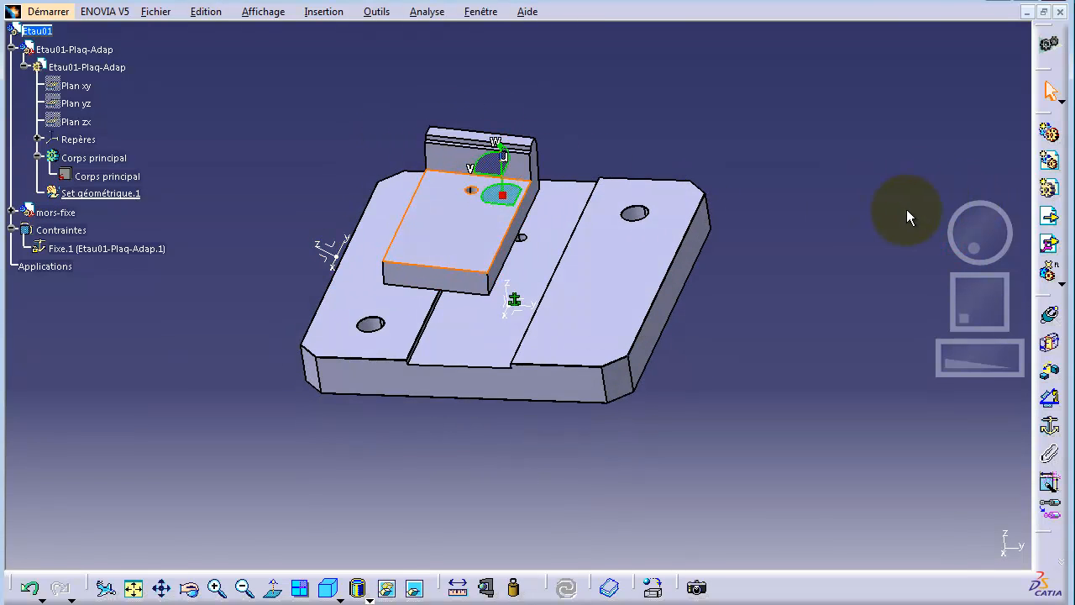
drag(961, 224, 981, 232)
mouse_move(507, 201)
mouse_down()
mouse_move(514, 210)
mouse_move(490, 192)
mouse_move(482, 201)
mouse_move(496, 205)
mouse_up()
click(692, 243)
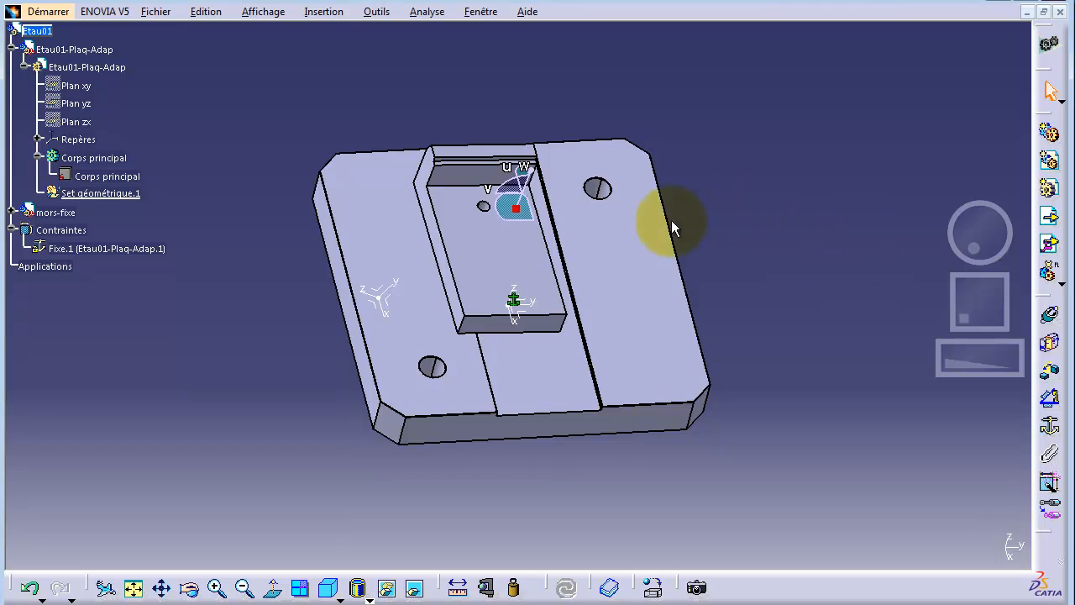
drag(519, 207, 800, 163)
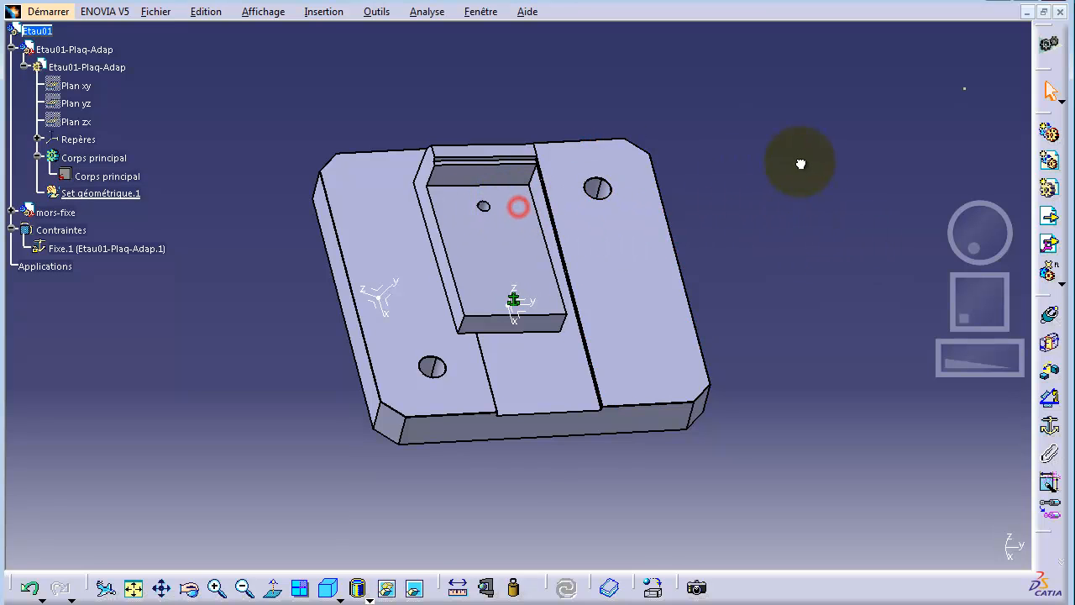
drag(985, 232, 981, 180)
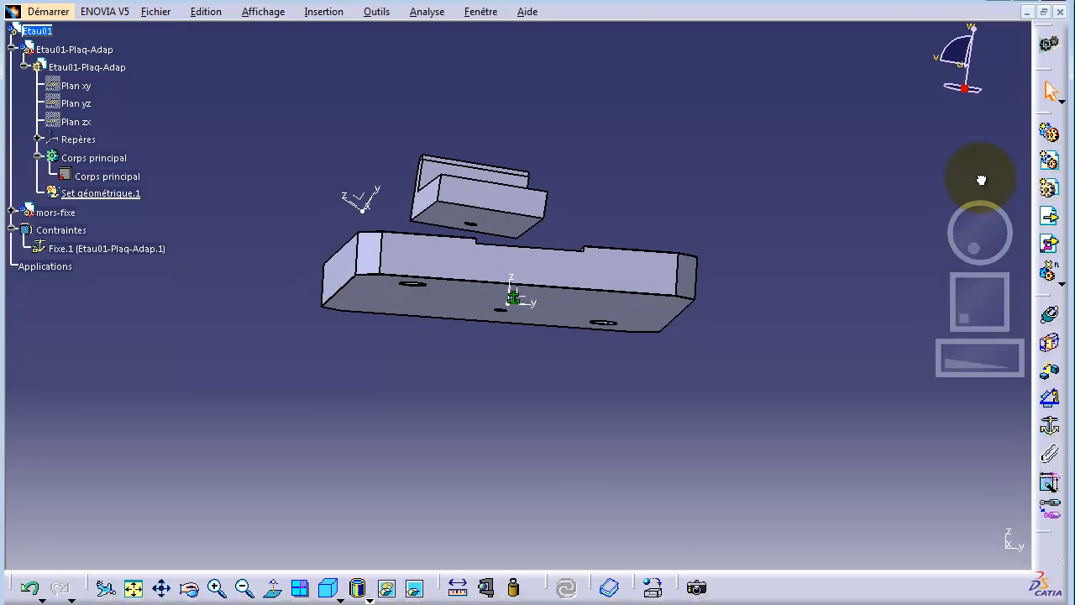
Add a surface contact constraint between the mors-fixe base's underside and the plate's groove floor, and update the assembly
click(479, 218)
drag(948, 224, 978, 244)
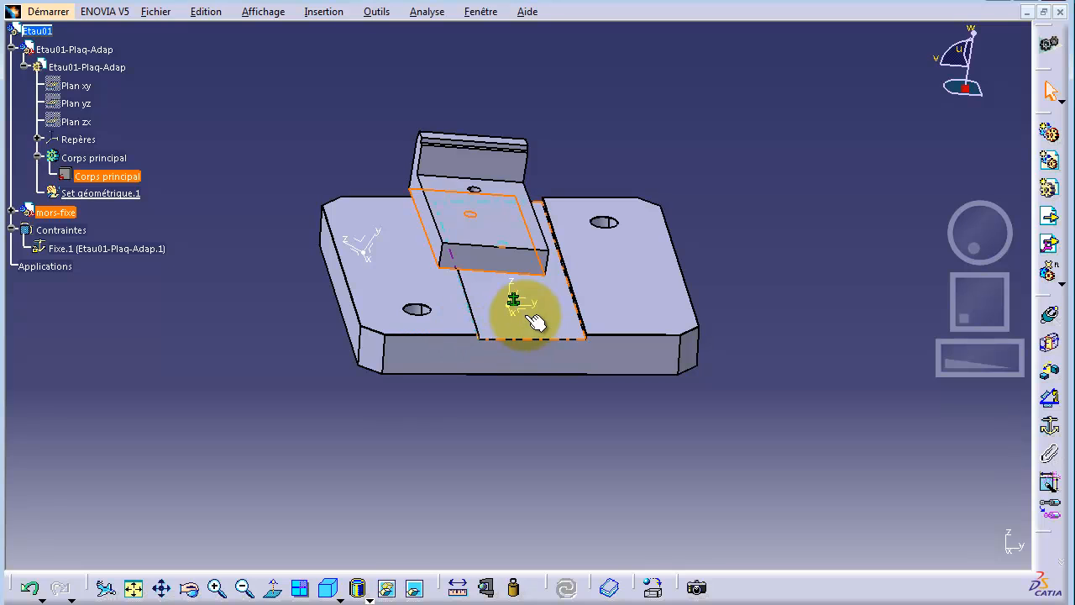
click(1052, 351)
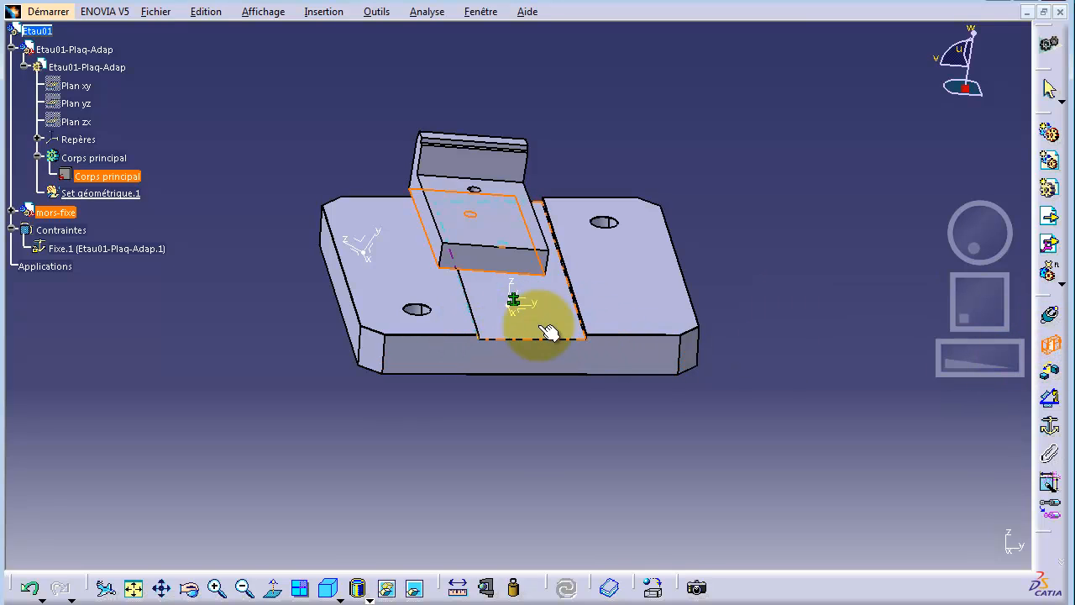
click(548, 329)
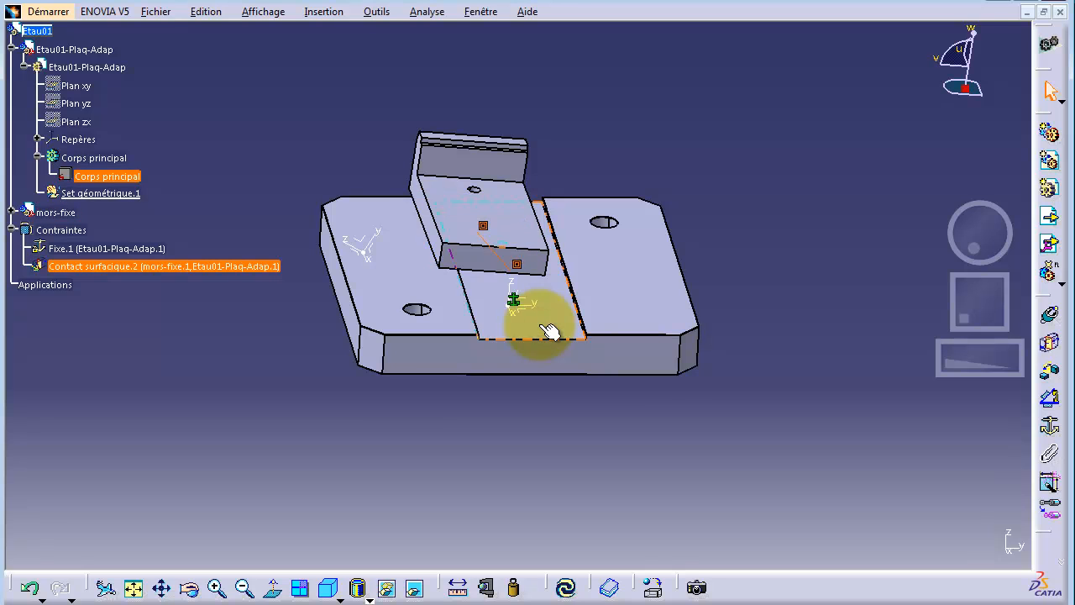
click(565, 588)
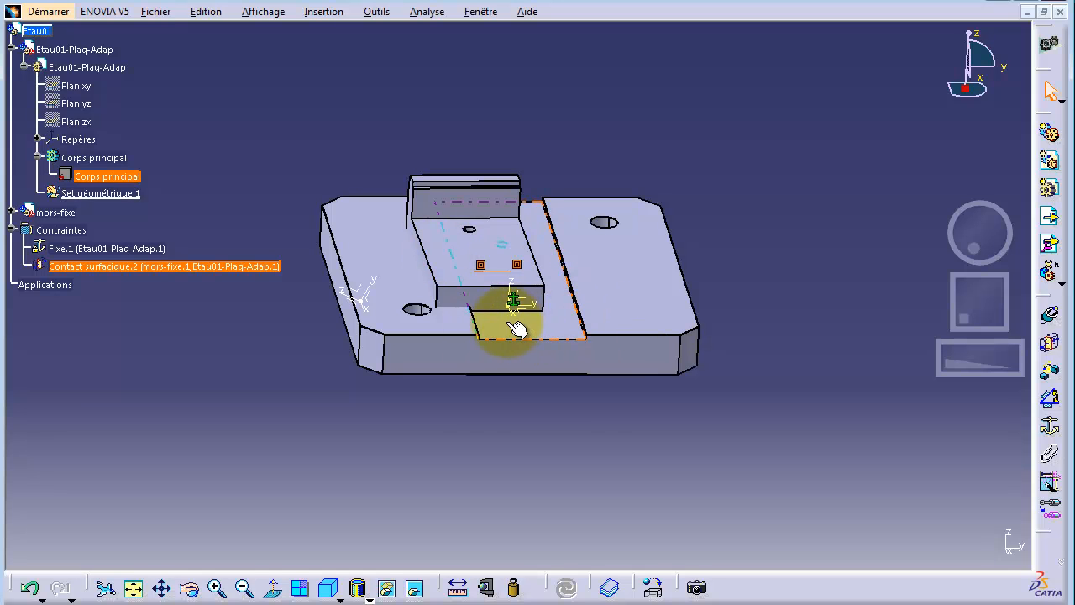
Add a surface contact constraint between the plate's groove side wall and the adjacent side face of mors-fixe, and update the assembly
drag(966, 242, 969, 230)
click(473, 287)
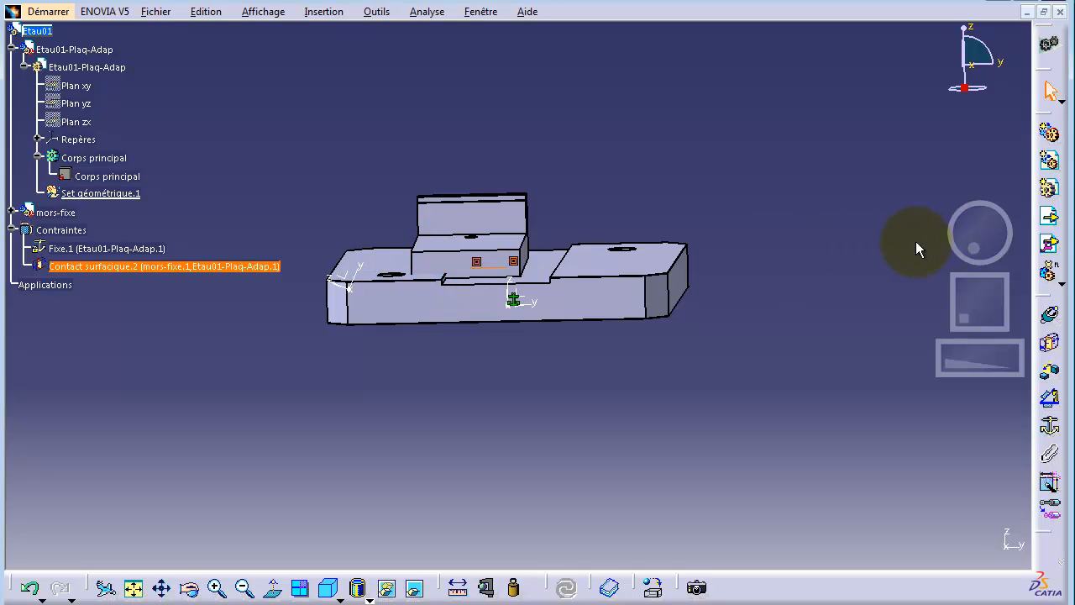
drag(969, 363, 1018, 359)
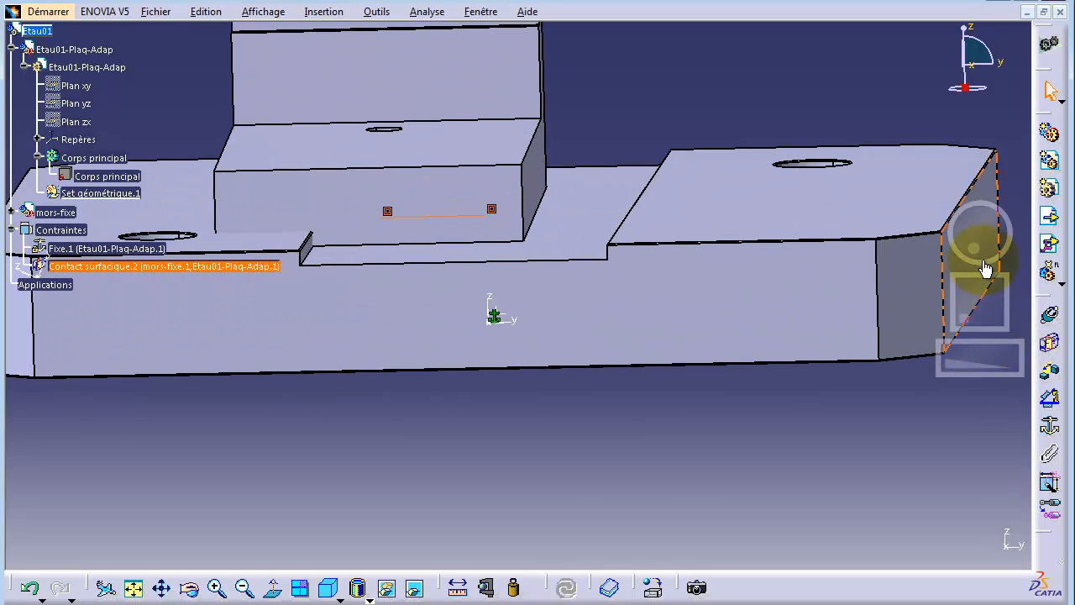
drag(977, 289, 559, 308)
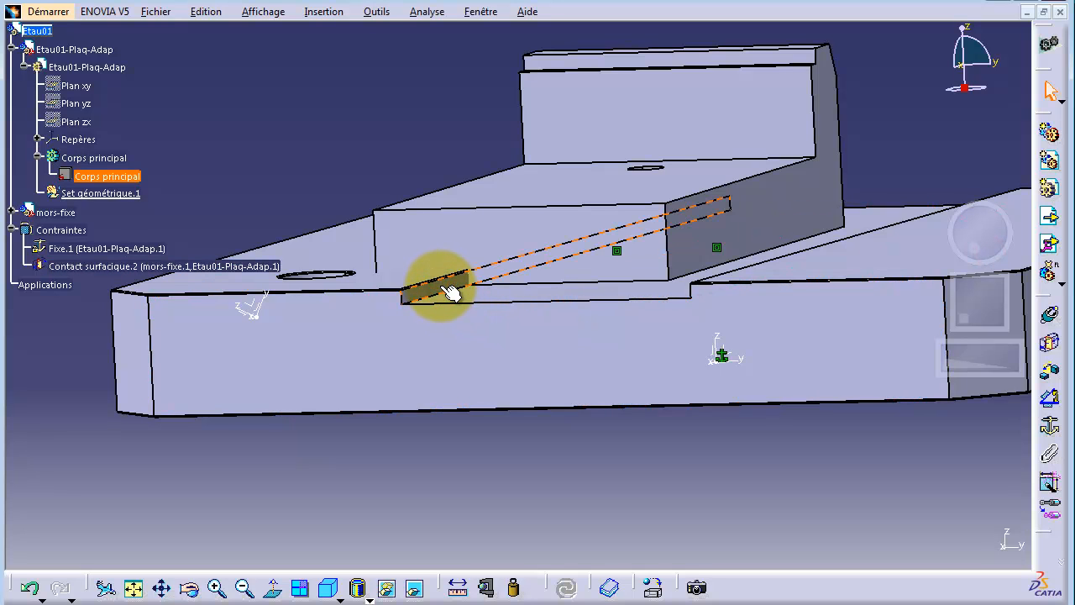
click(451, 292)
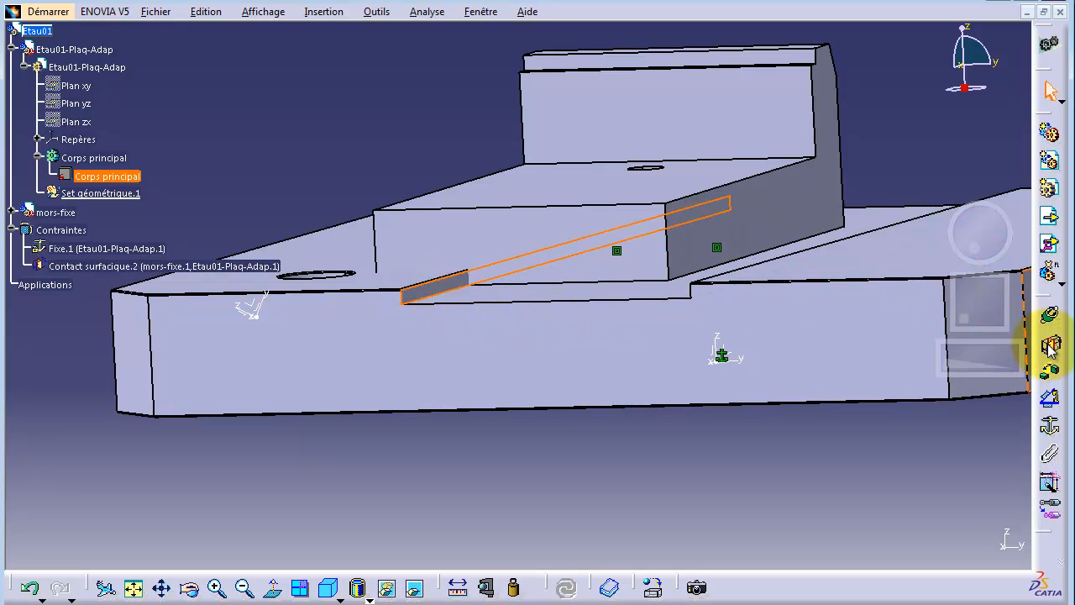
drag(966, 236, 589, 246)
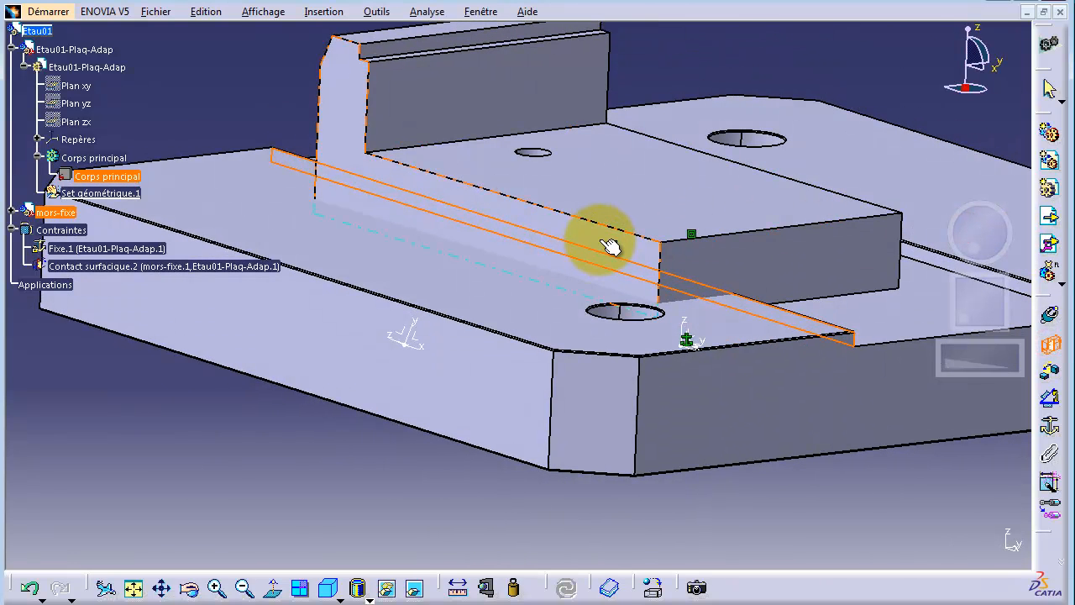
click(599, 240)
click(569, 587)
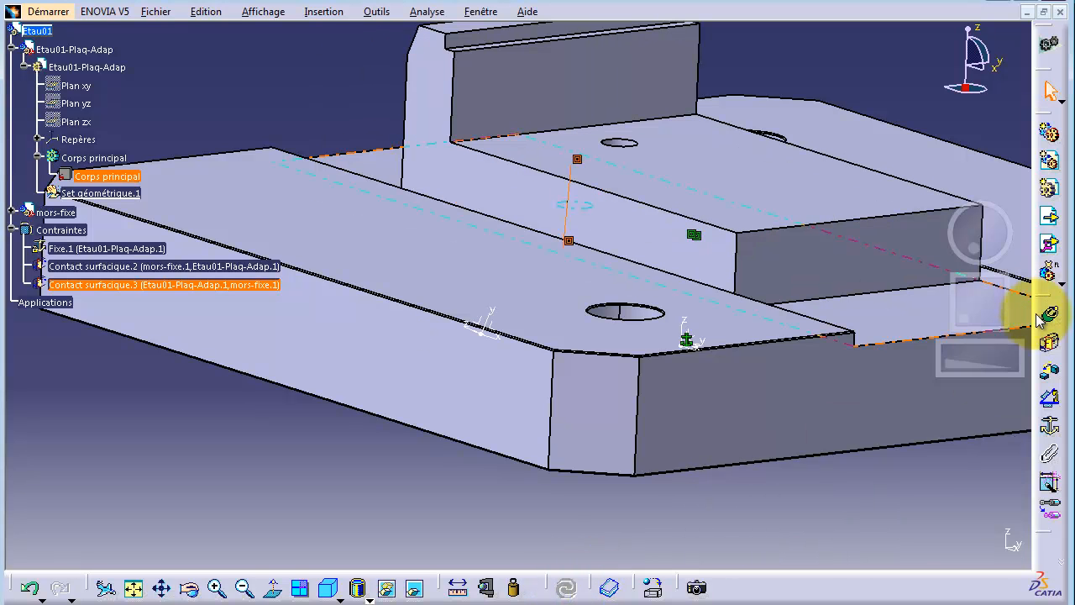
Displace mors-fixe with the compass, update its contacts, and slide it along the groove to uncover the plate's small hole
drag(962, 238, 959, 267)
drag(992, 357, 923, 345)
drag(965, 88, 794, 189)
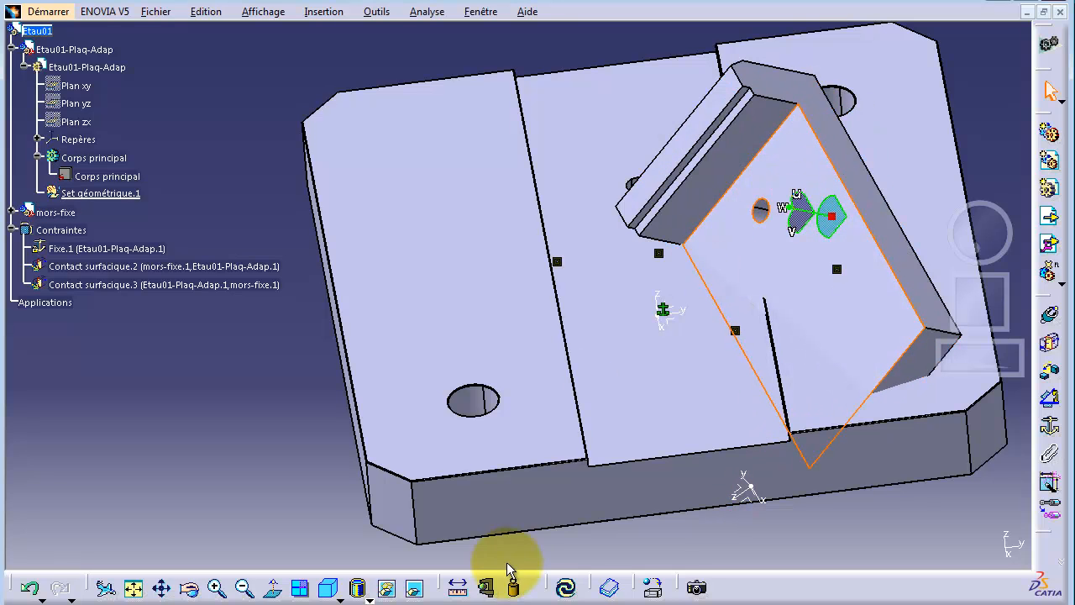
click(565, 588)
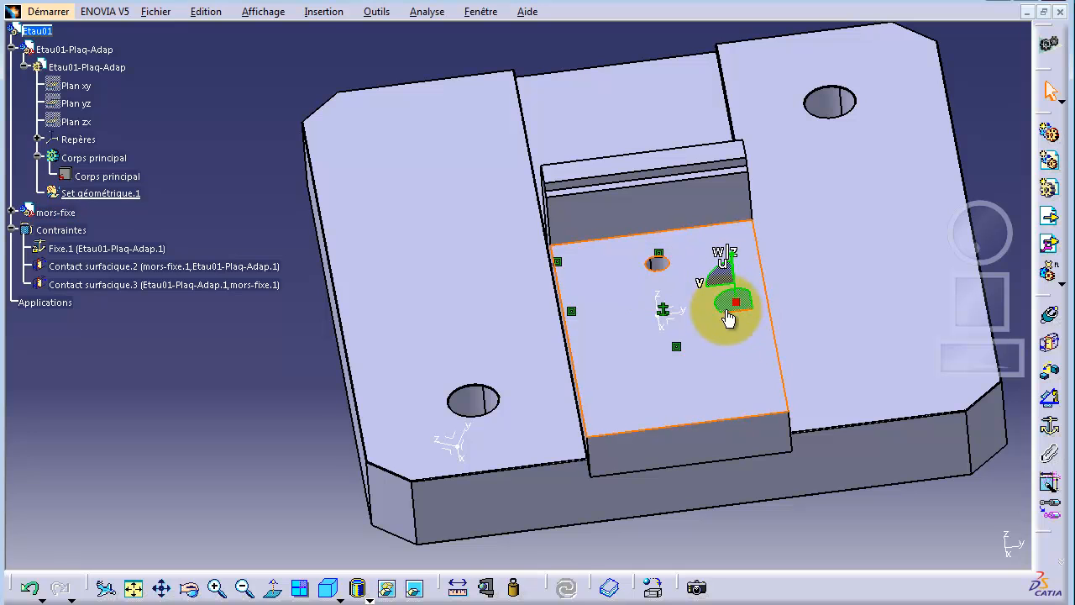
drag(755, 311, 679, 378)
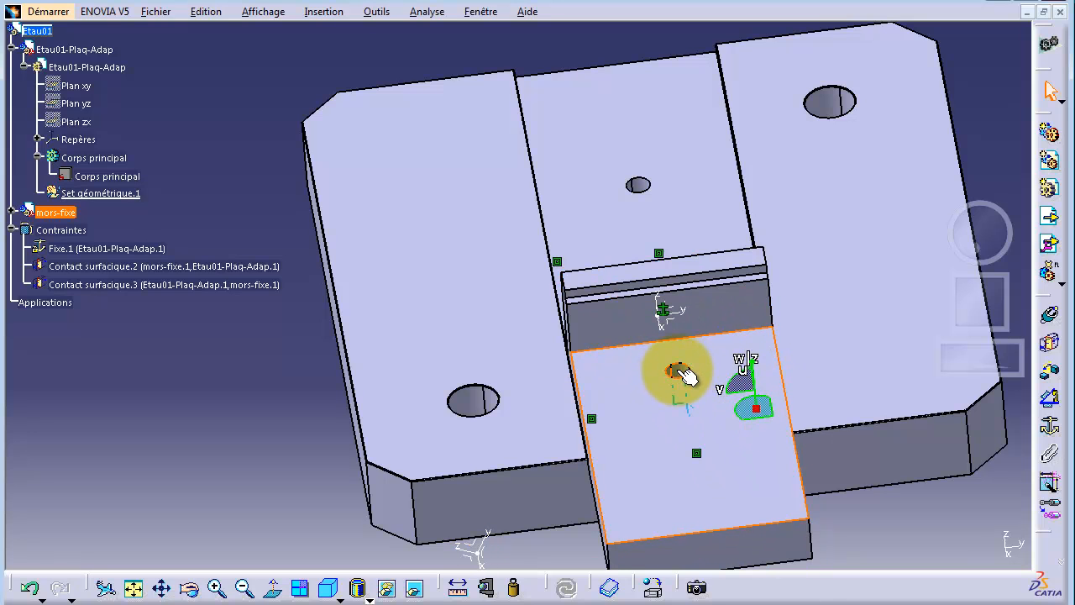
Add a coincidence constraint between the axes of the mors-fixe hole and the plate's small groove hole, and update the assembly
click(679, 371)
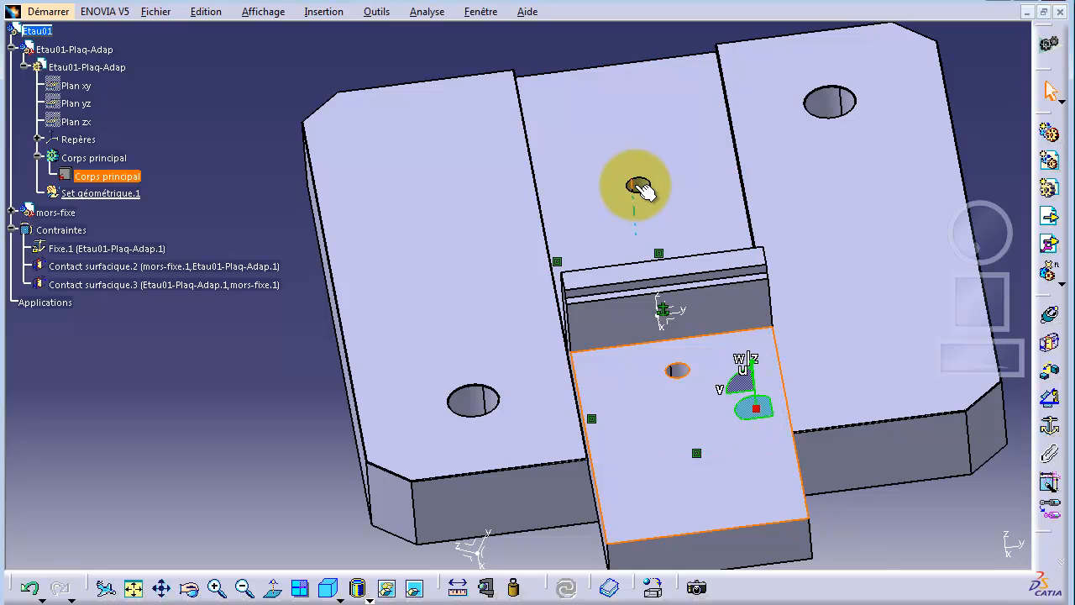
click(672, 369)
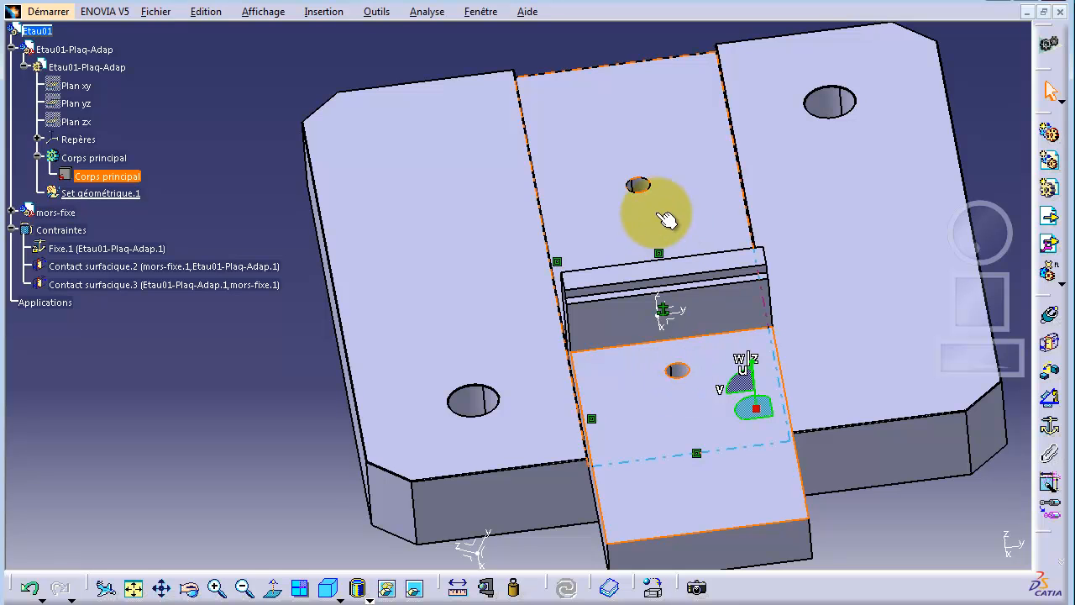
click(674, 376)
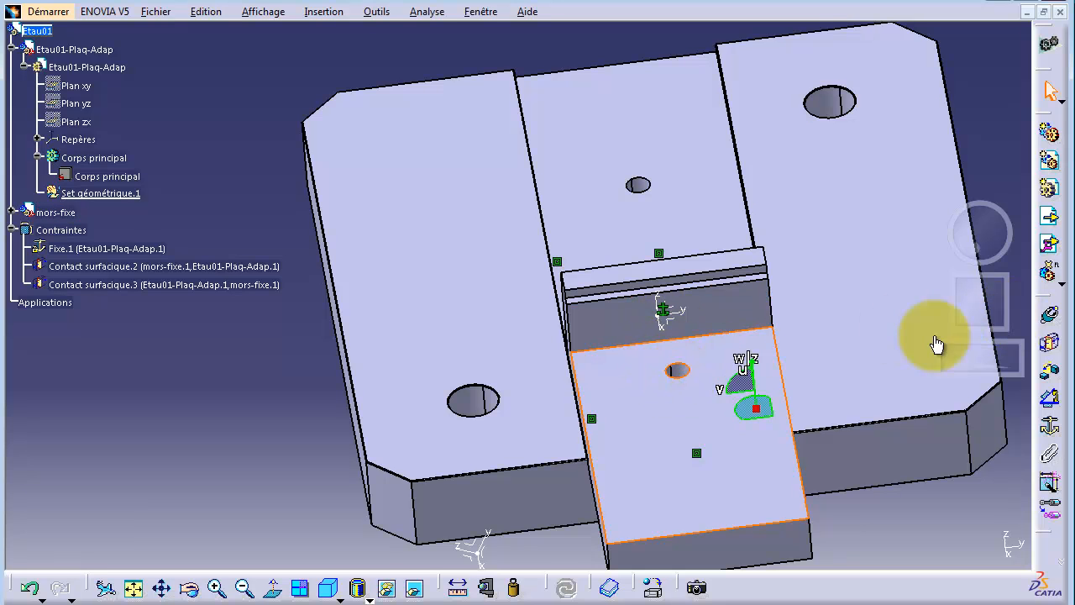
click(682, 371)
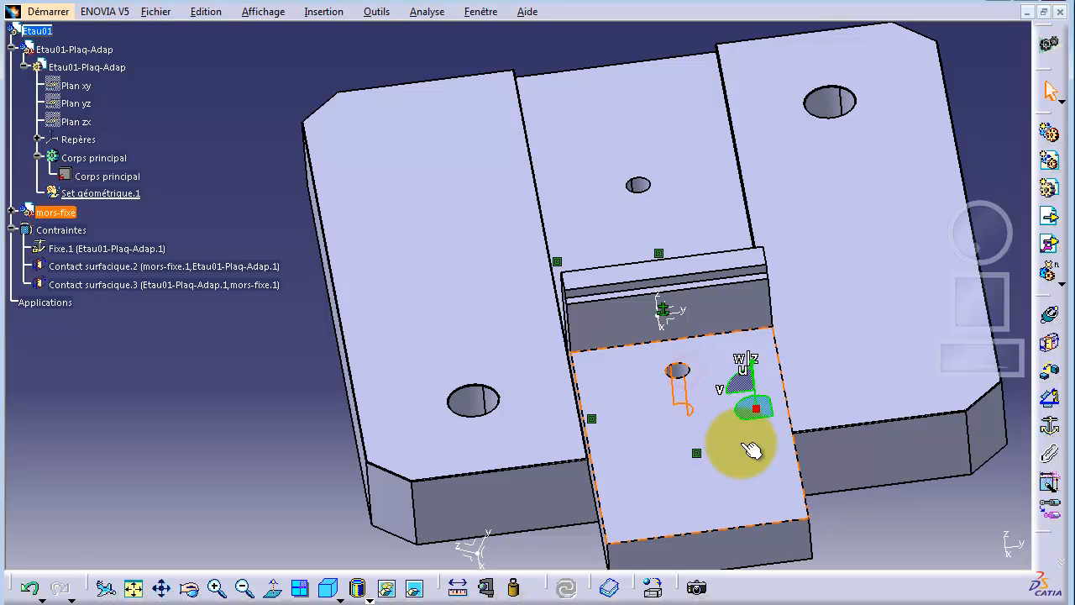
click(1051, 319)
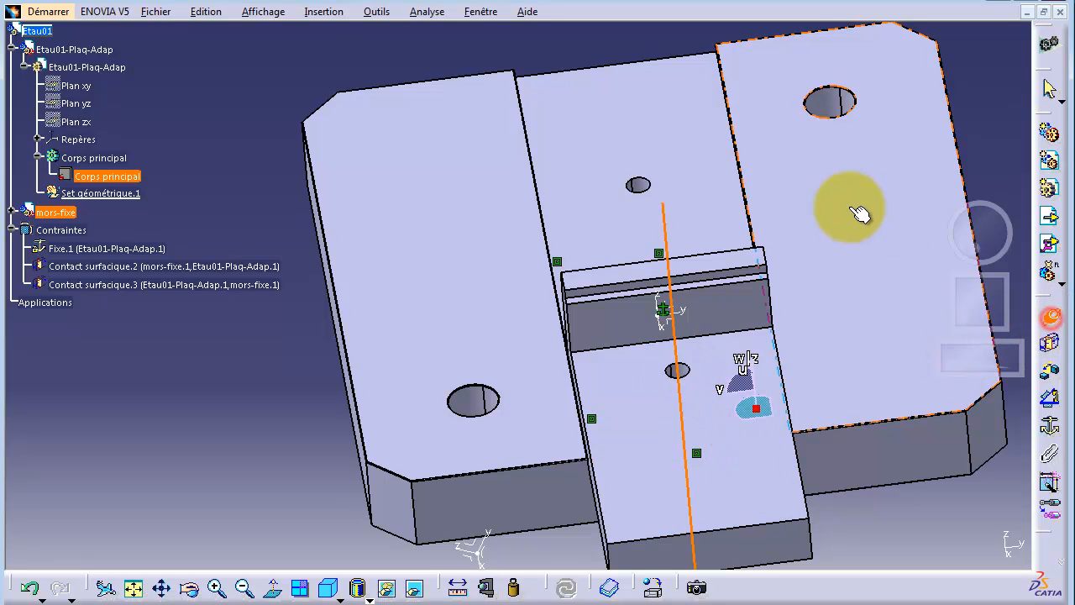
click(638, 186)
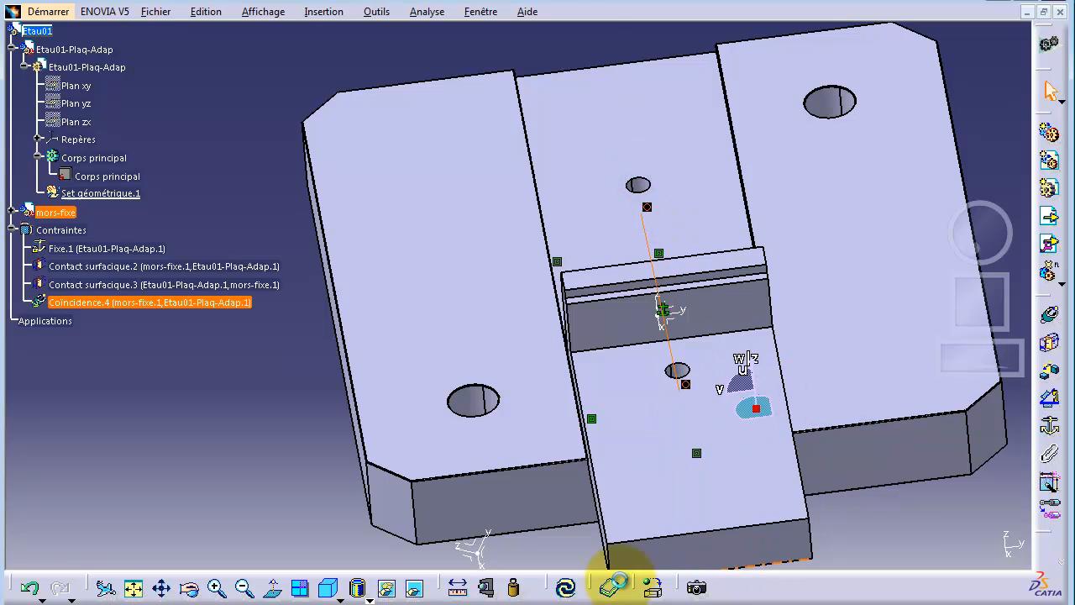
click(582, 593)
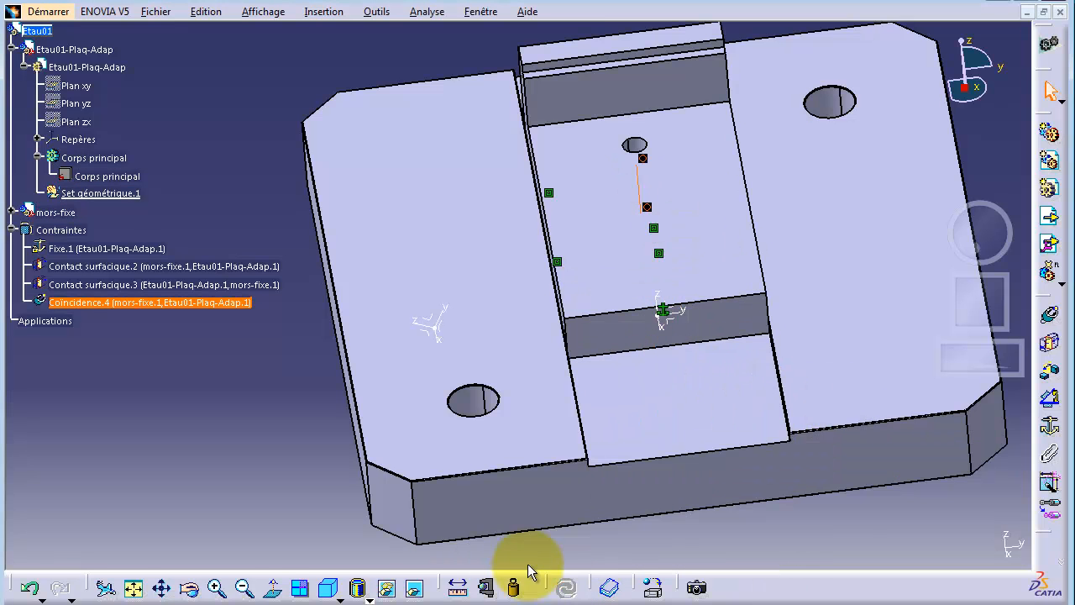
Insert the existing component etau01_mors-mobile.stp into the Etau01 product and dismiss the transfer report
mouse_move(972, 233)
mouse_down()
mouse_move(1003, 288)
mouse_move(975, 257)
mouse_move(967, 298)
mouse_move(977, 295)
mouse_move(974, 210)
mouse_move(977, 221)
mouse_up()
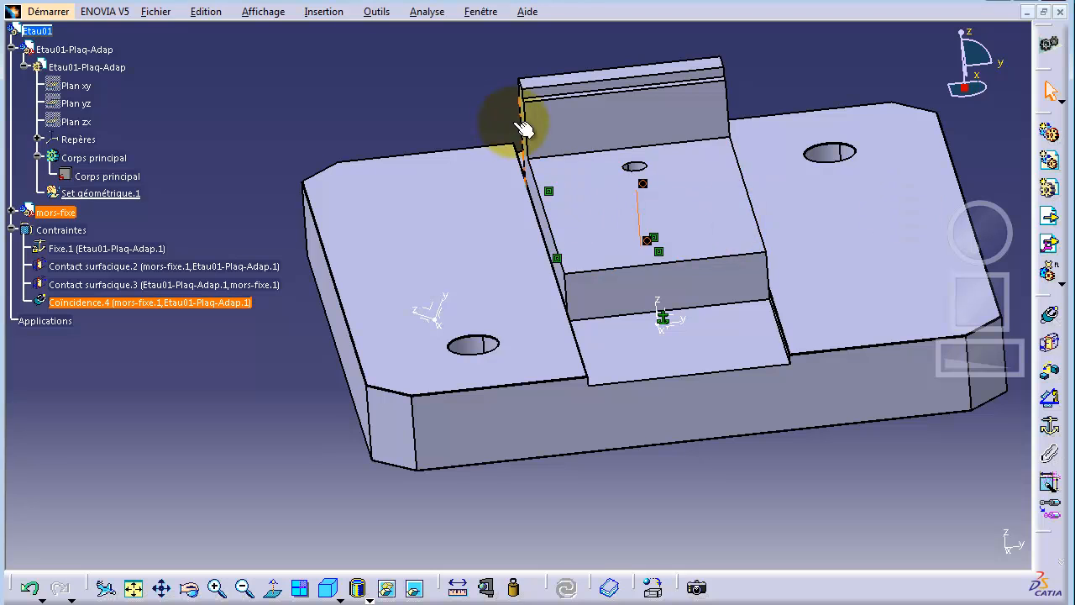
click(547, 171)
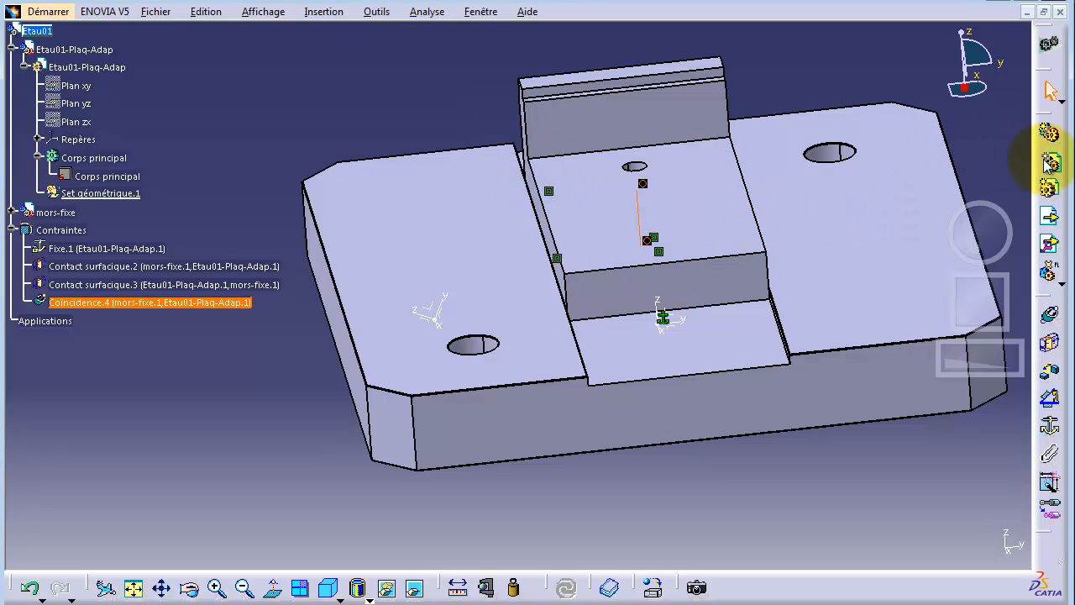
click(1053, 224)
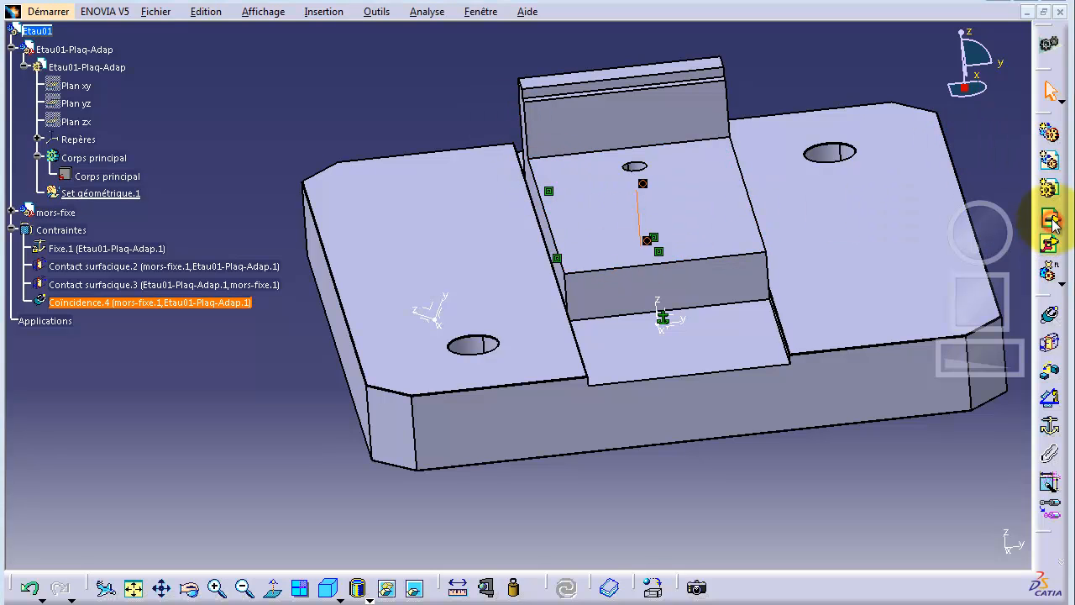
double_click(496, 218)
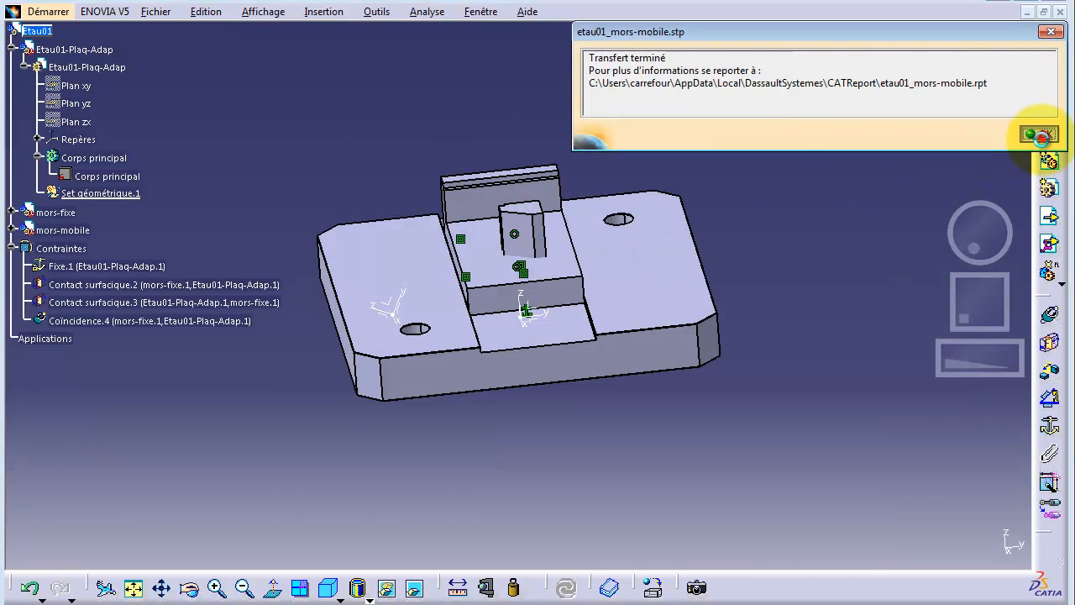
click(1040, 134)
Attach the compass to a long face of mors-mobile, move the part clear of the fixed jaw, and rotate it to lie nearly horizontal
mouse_move(964, 87)
mouse_down()
mouse_move(524, 225)
mouse_move(597, 137)
mouse_up()
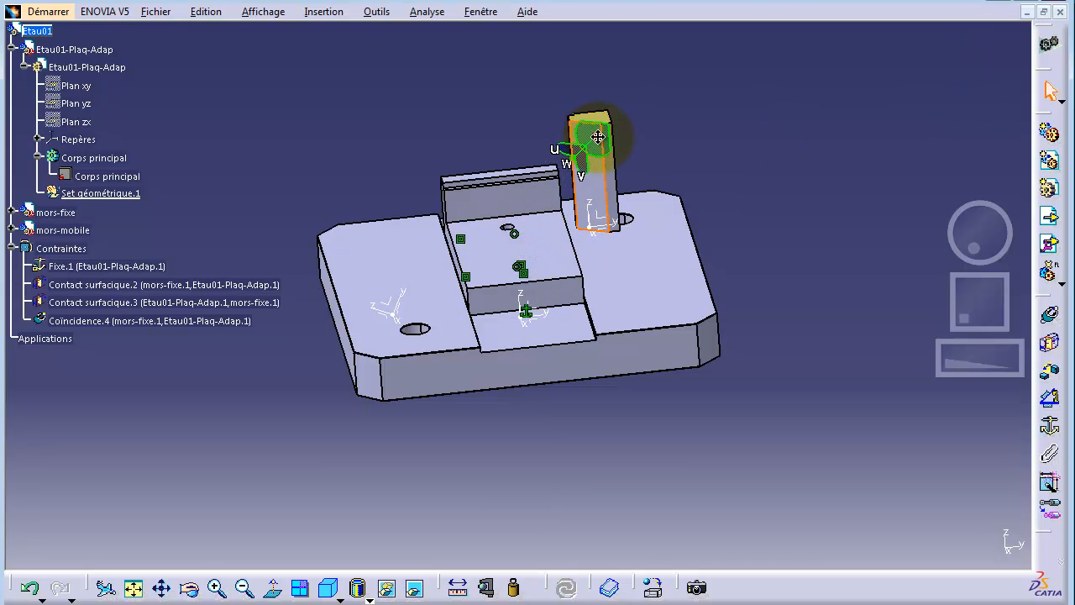
drag(962, 241, 835, 208)
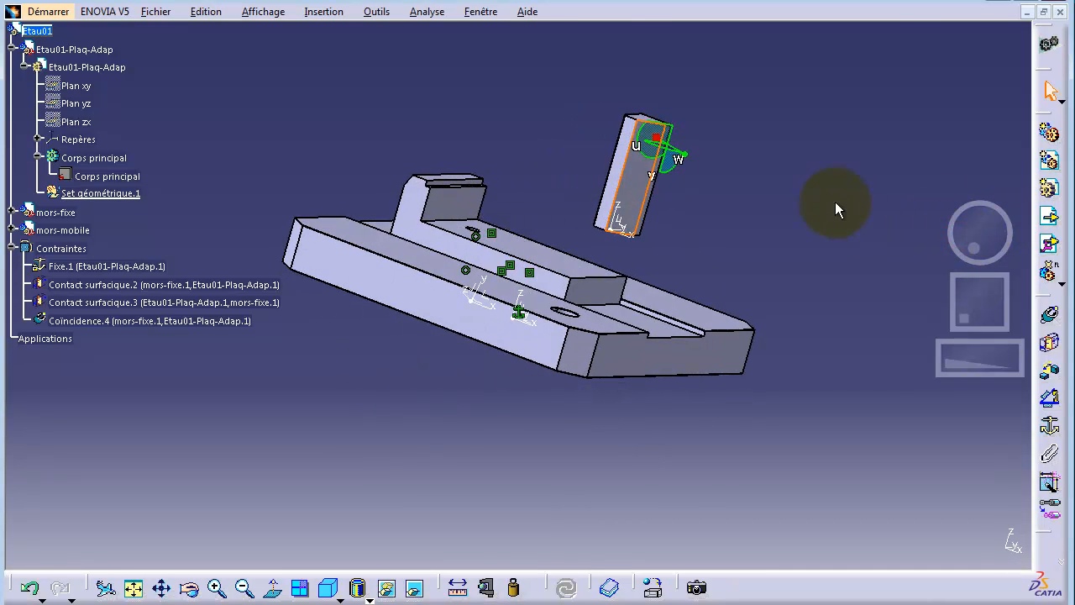
drag(645, 161, 625, 126)
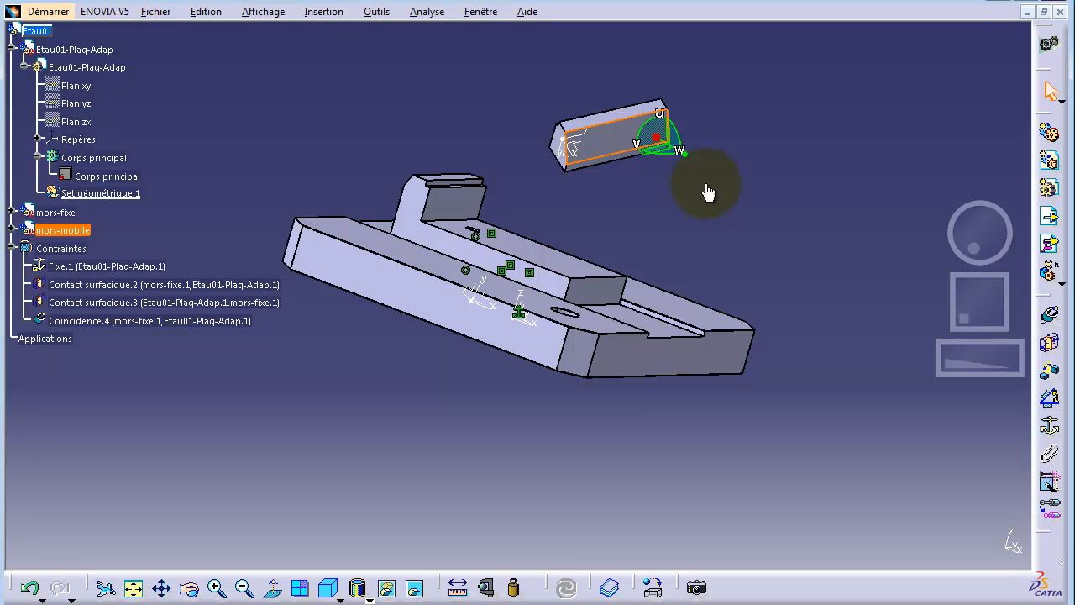
Reorient mors-mobile with the compass above the mors-fixe base, roughly facing the fixed jaw, and detach the compass
drag(958, 231, 999, 243)
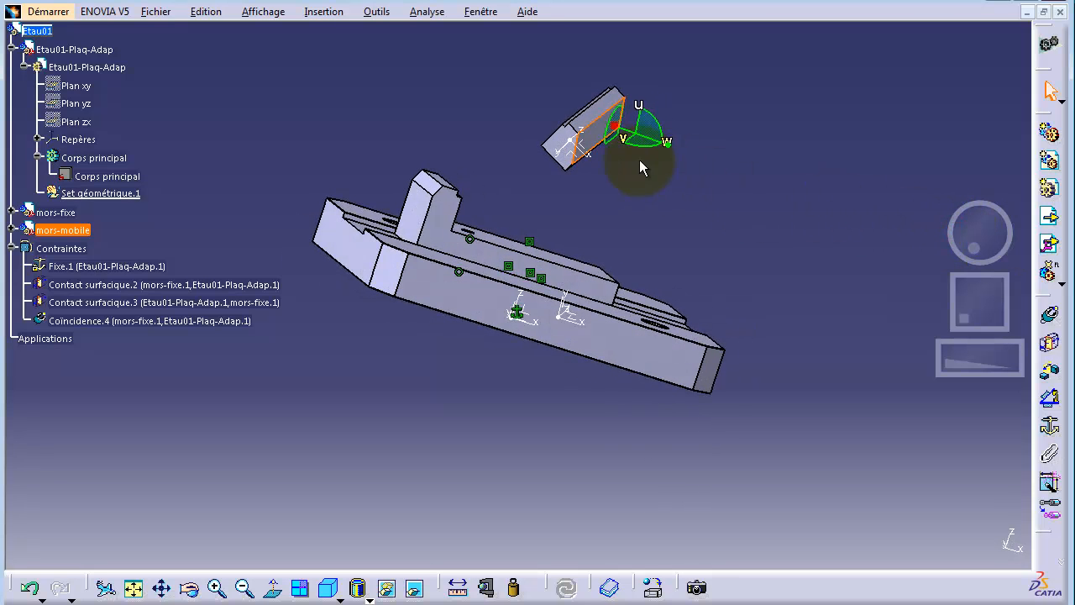
drag(631, 156, 552, 223)
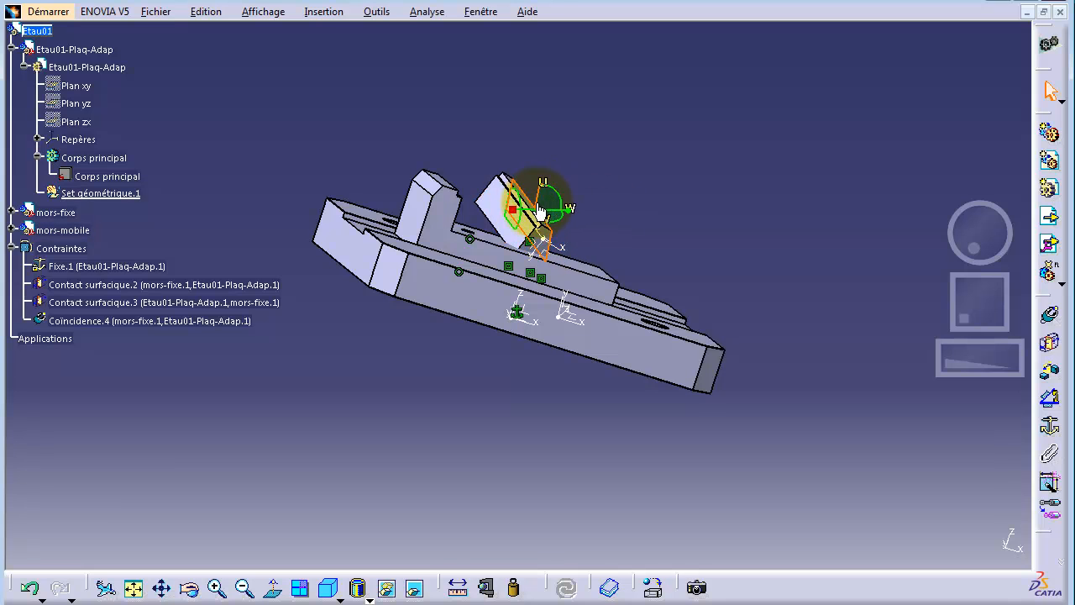
click(513, 221)
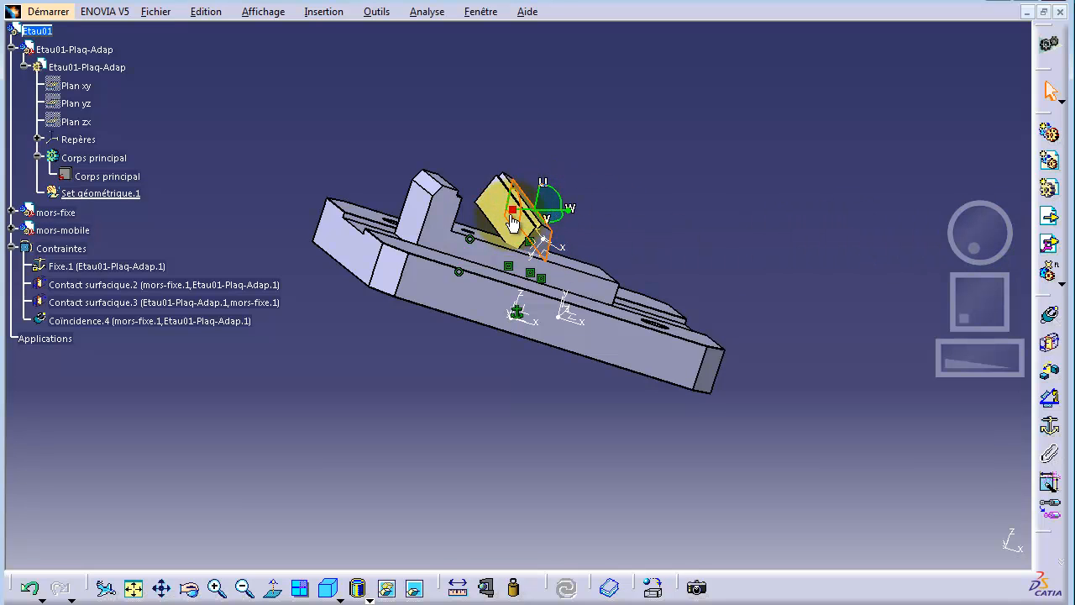
drag(514, 205, 788, 128)
Add a surface contact constraint between the underside of mors-mobile and the upper face of the mors-fixe base
drag(979, 231, 937, 217)
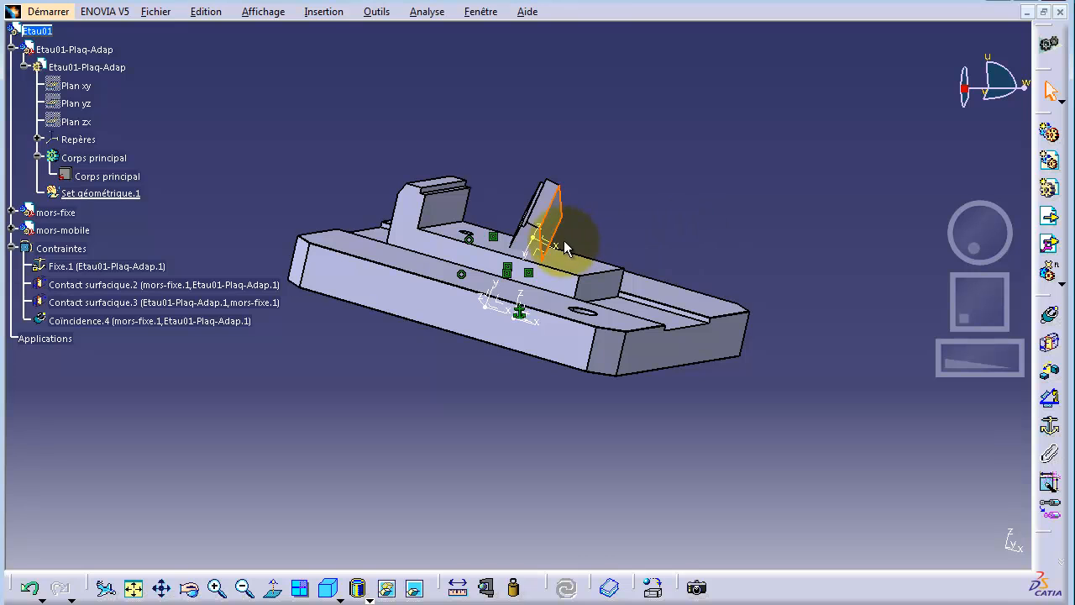
drag(993, 242, 891, 255)
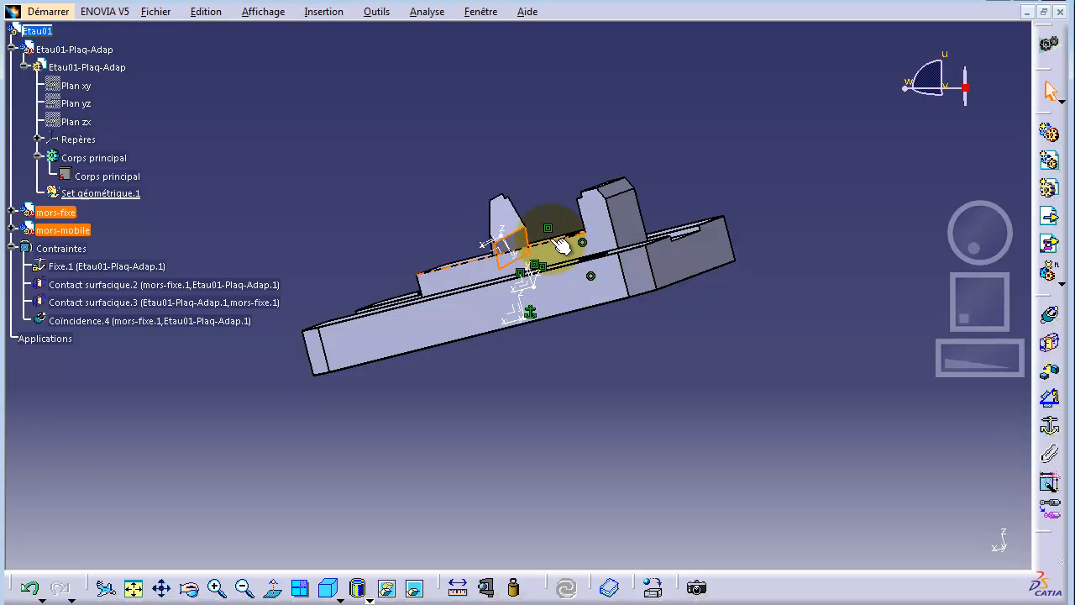
drag(971, 227, 993, 252)
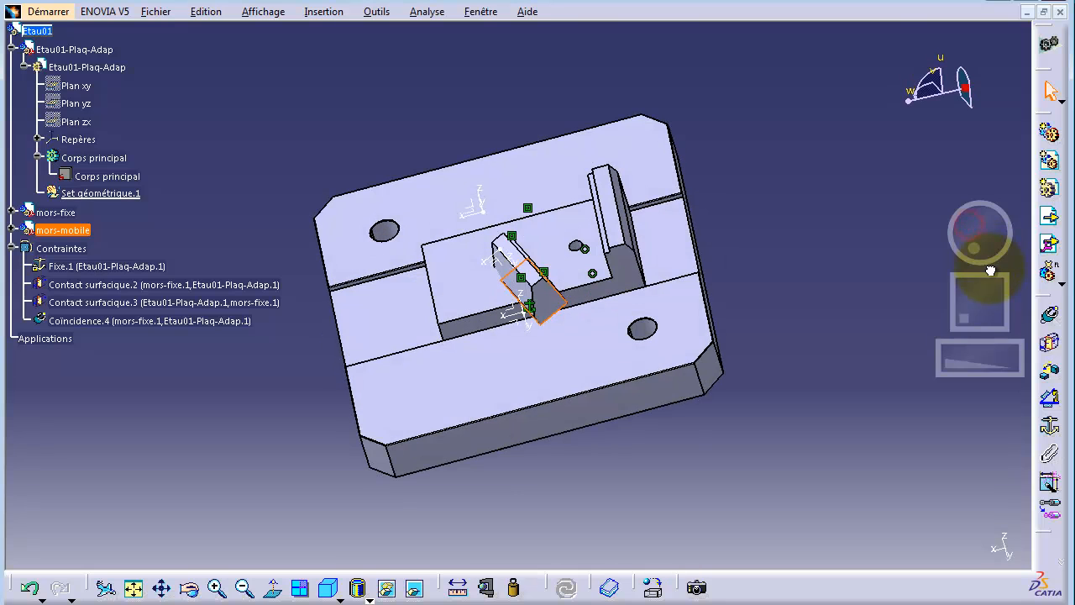
click(1049, 341)
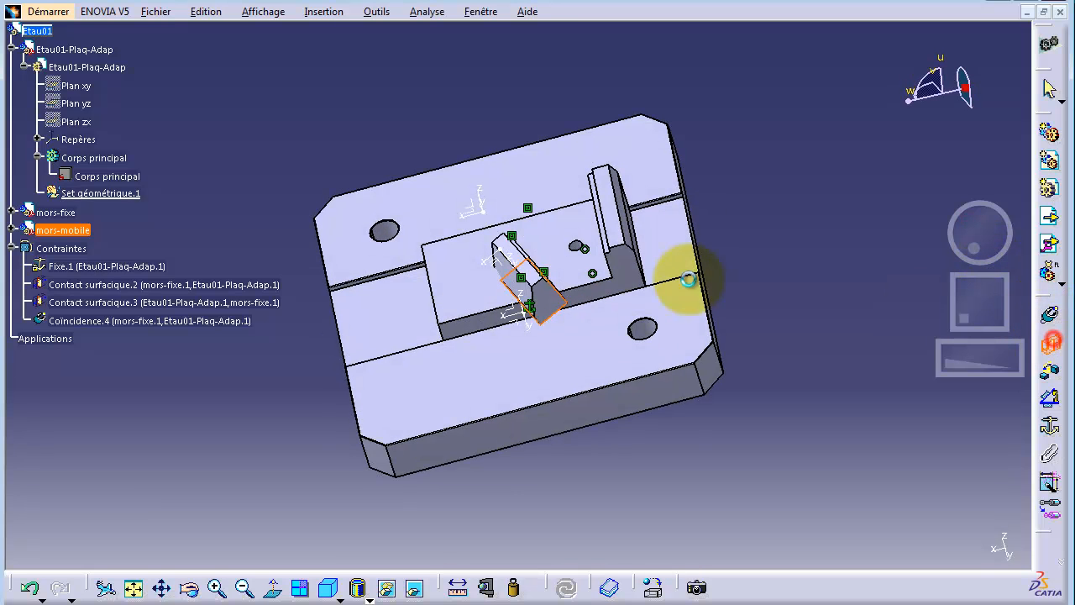
click(559, 235)
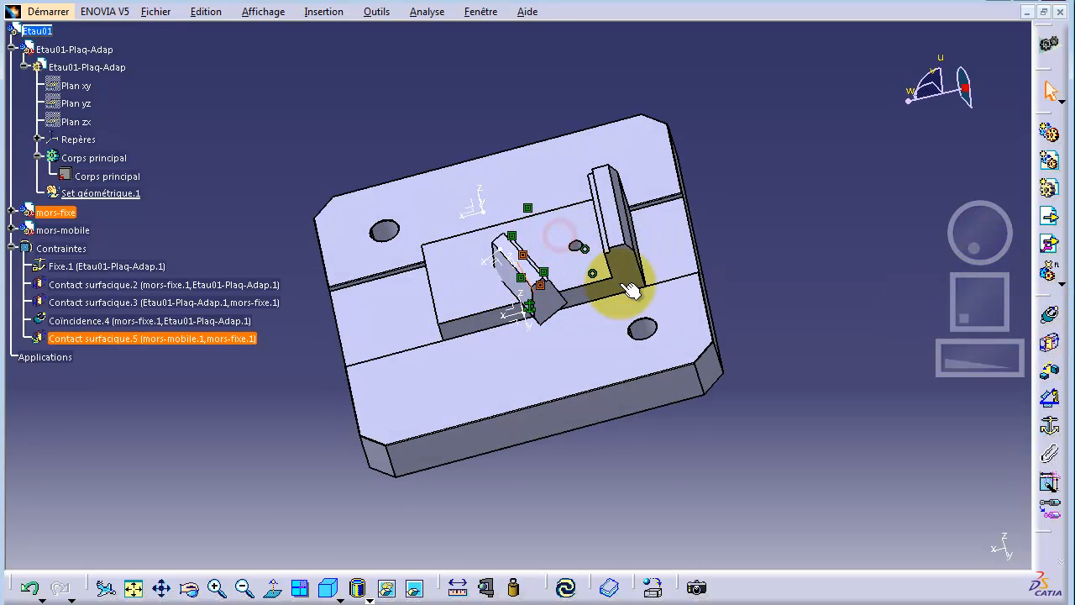
Update the assembly and add a 45 mm offset constraint with Opposée orientation between the facing jaw planes of mors-fixe and mors-mobile
click(566, 586)
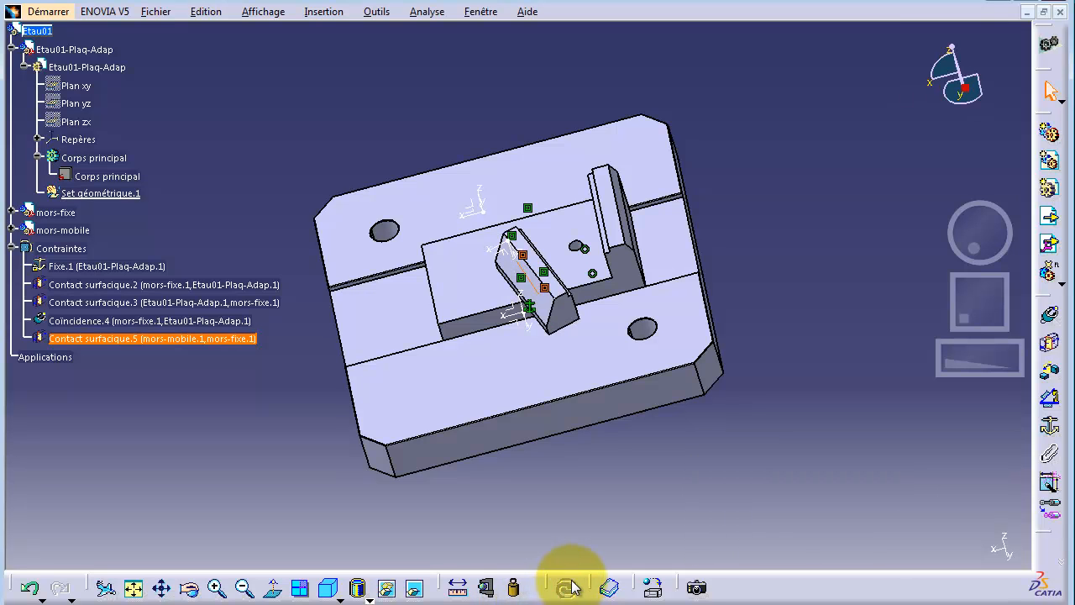
mouse_move(1004, 231)
middle_down()
mouse_move(960, 180)
mouse_move(1007, 192)
mouse_move(1025, 188)
mouse_move(1022, 174)
mouse_move(1004, 235)
middle_up()
drag(977, 361, 1050, 332)
drag(989, 235, 977, 295)
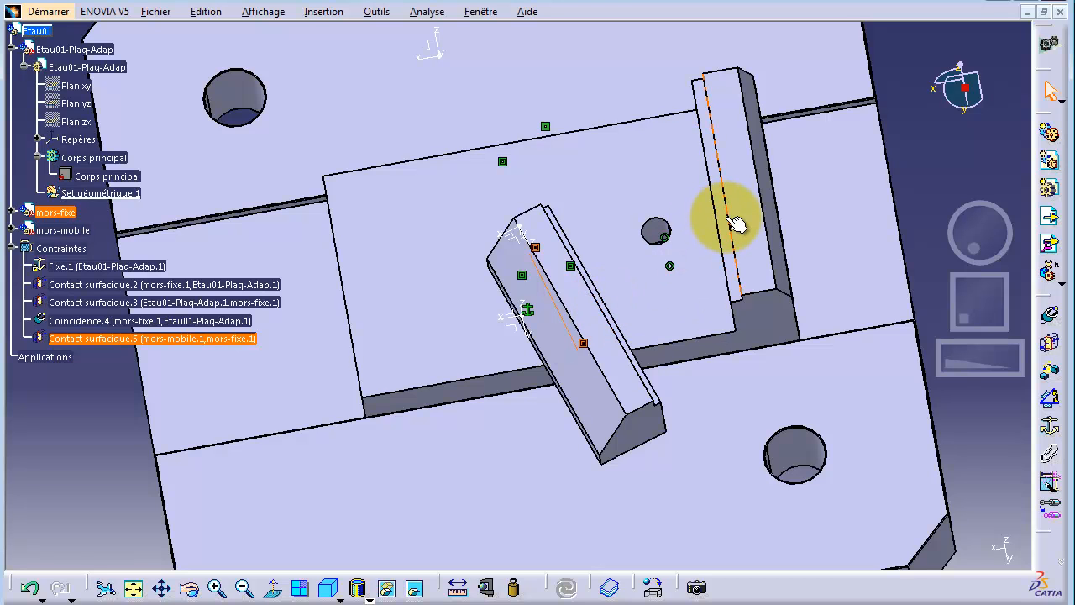
drag(969, 241, 1002, 210)
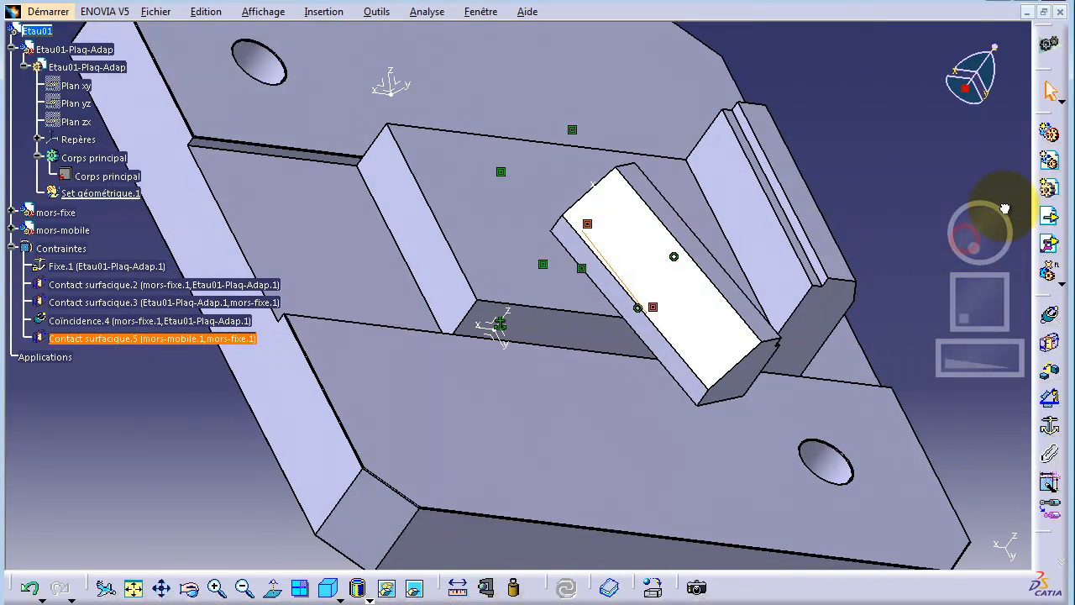
click(799, 222)
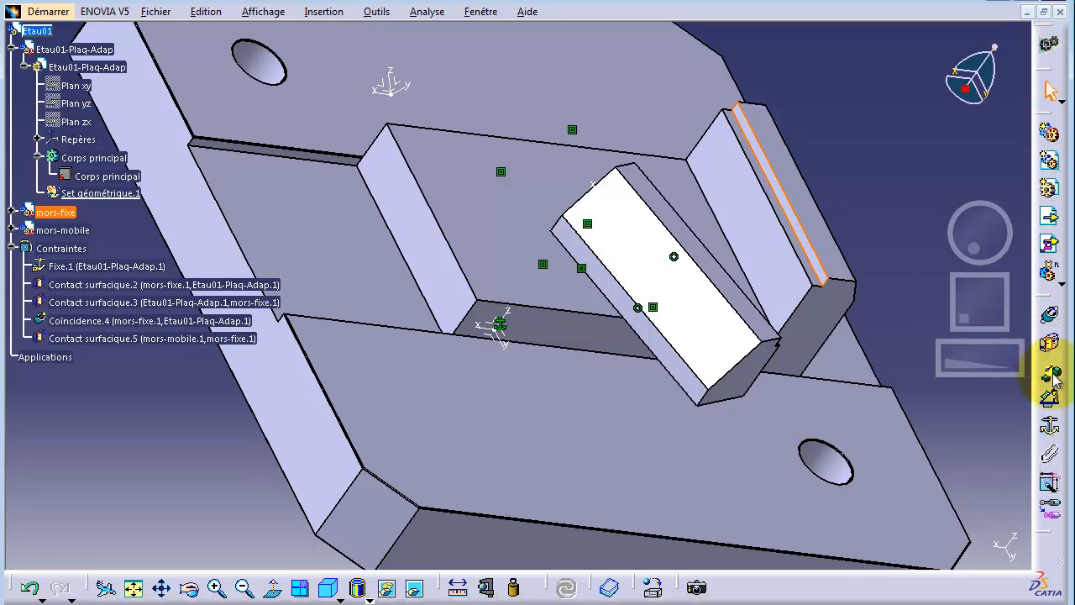
drag(969, 233, 725, 270)
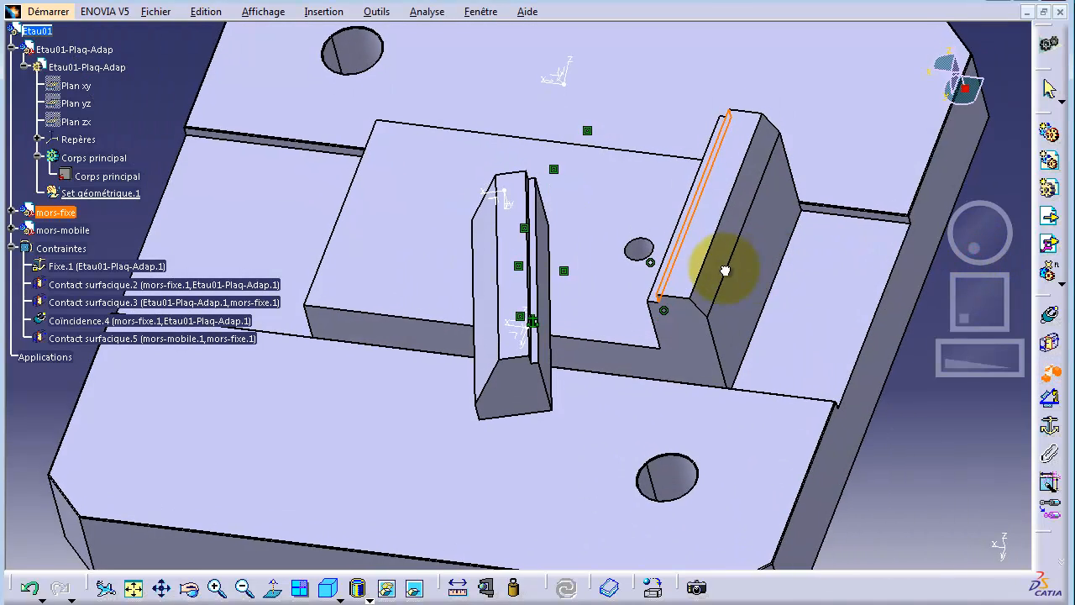
drag(966, 244, 914, 233)
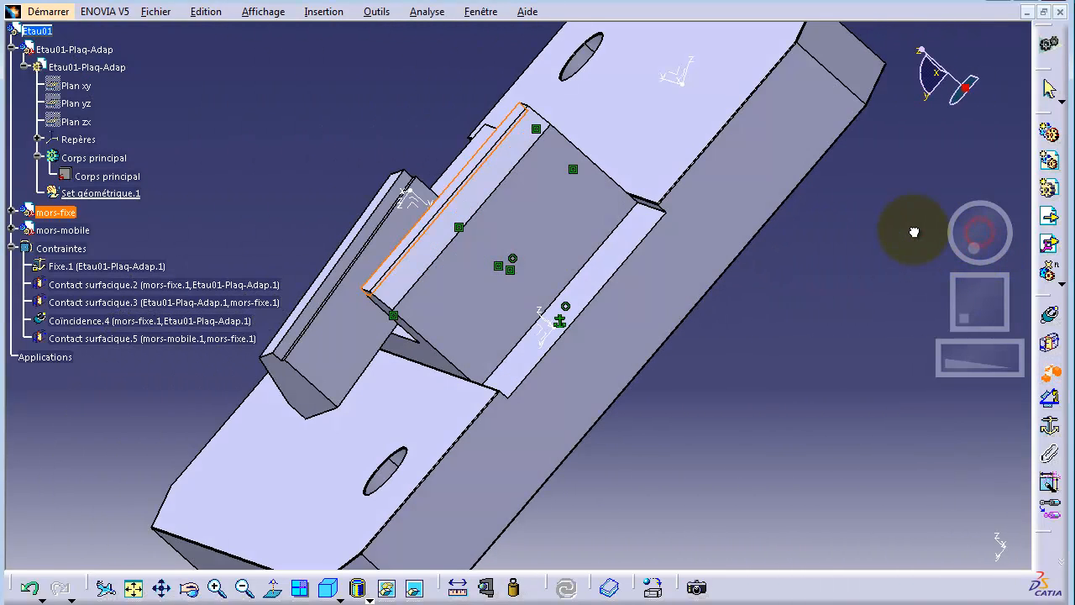
click(339, 286)
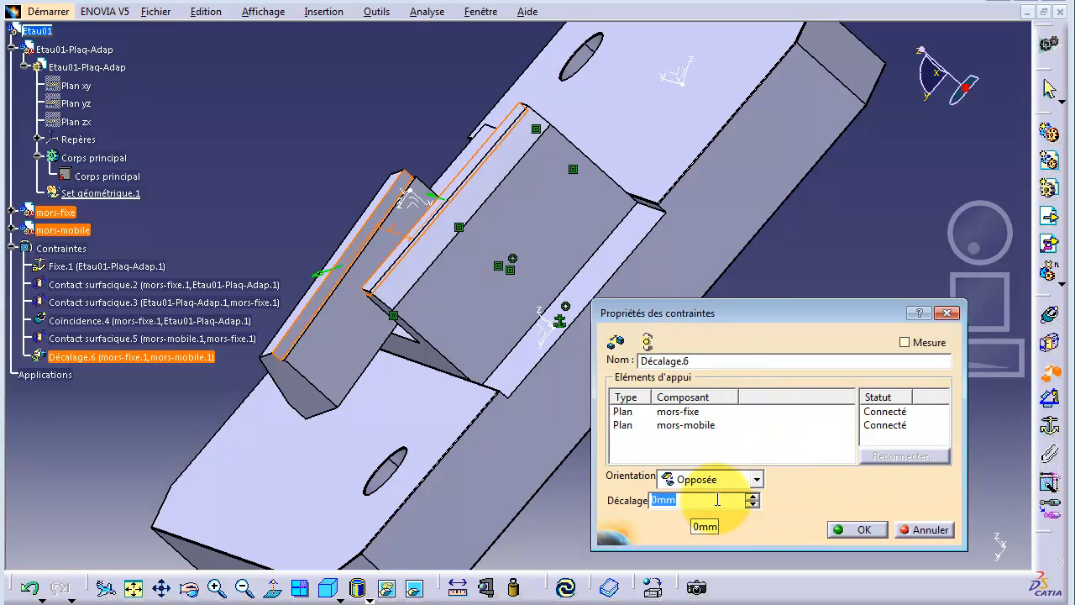
text(45)
click(857, 529)
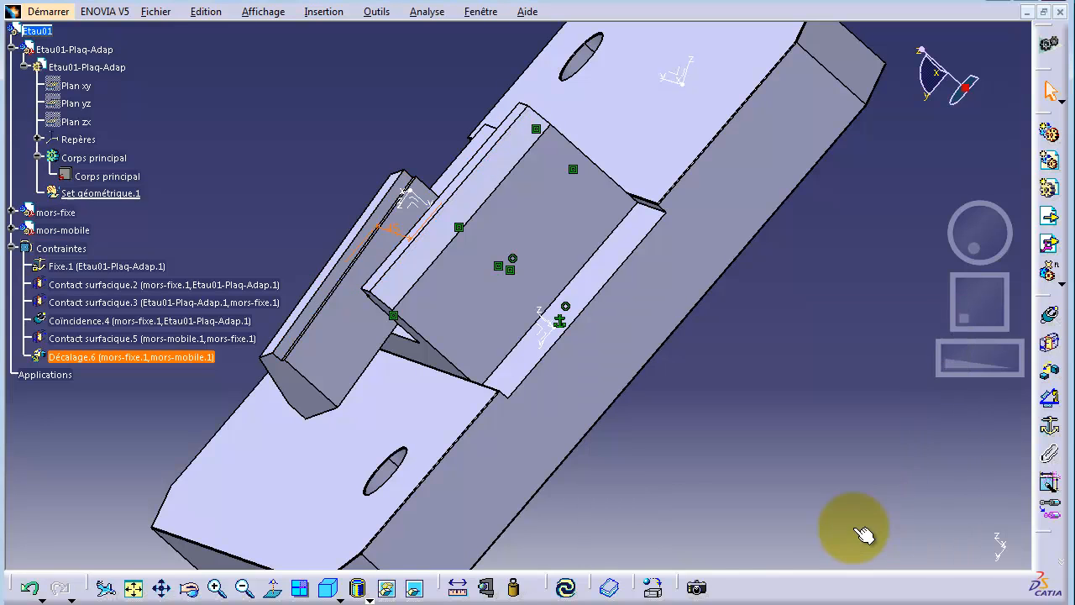
click(566, 588)
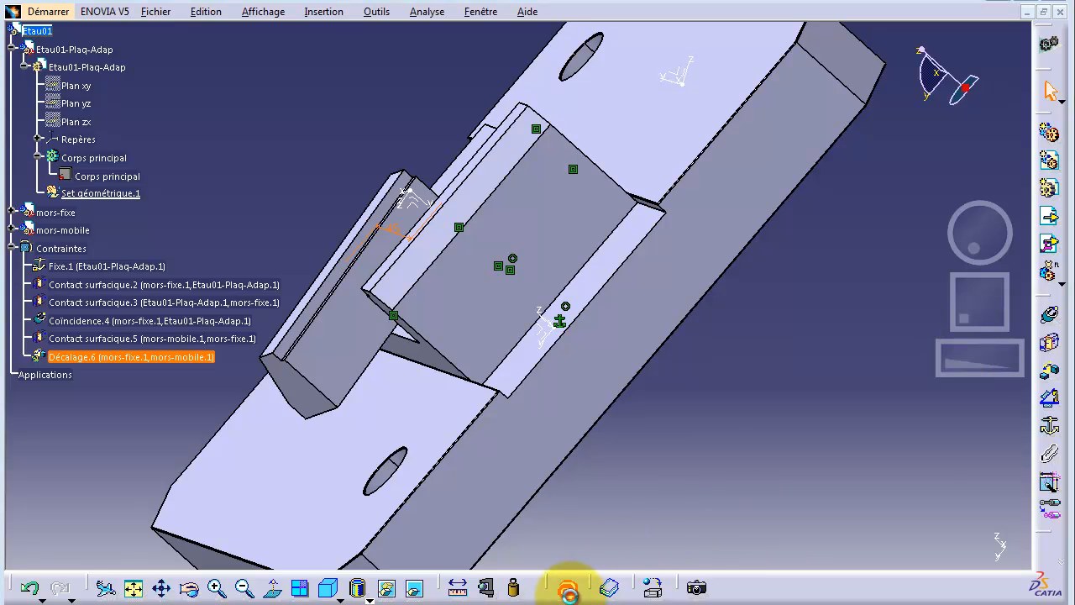
Attach the compass to mors-mobile, move it out of place, and update the assembly to test its contact and offset constraints
drag(964, 225, 1049, 263)
click(585, 349)
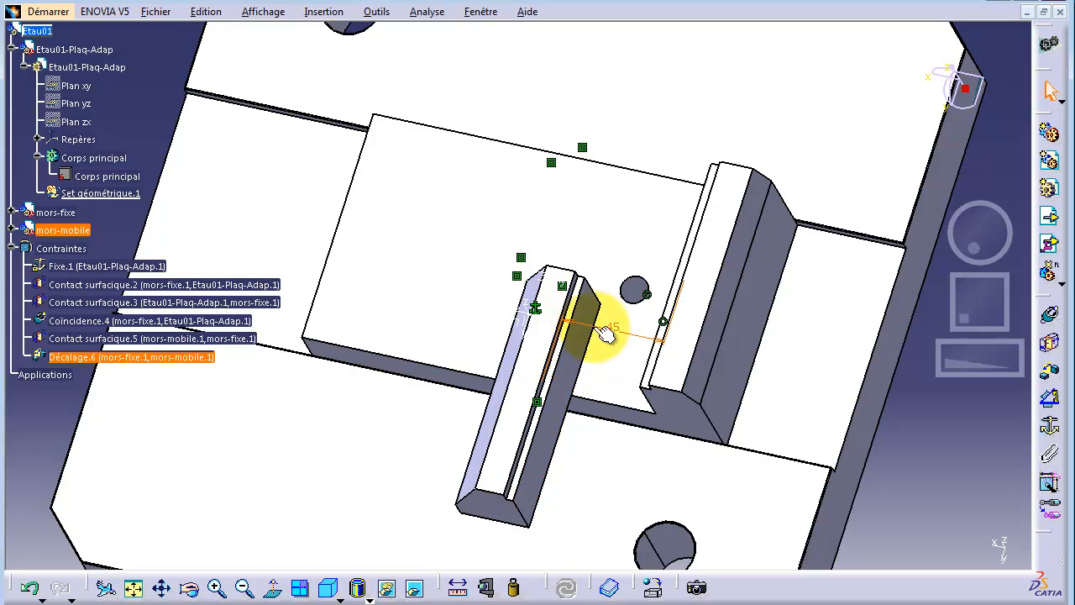
click(630, 331)
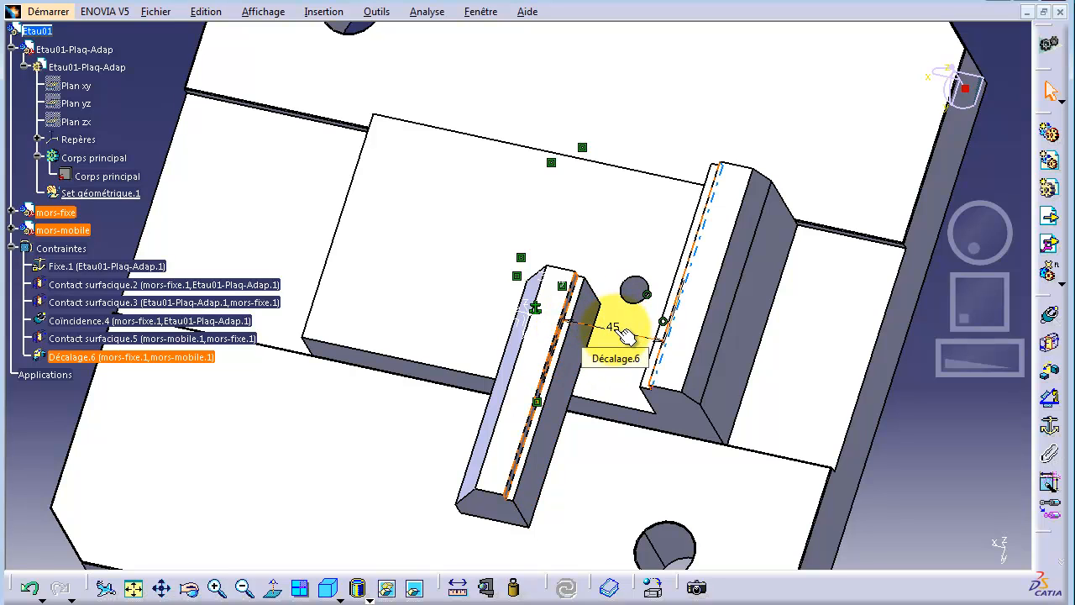
click(615, 328)
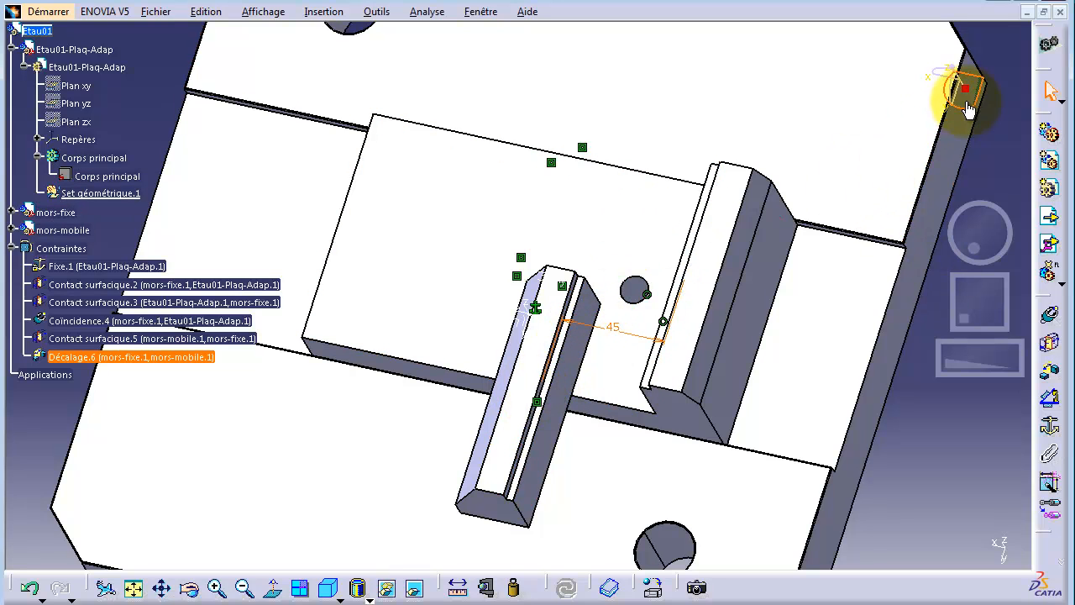
mouse_move(966, 88)
mouse_down()
mouse_move(533, 399)
mouse_move(533, 383)
mouse_move(451, 389)
mouse_move(517, 382)
mouse_move(456, 319)
mouse_move(356, 310)
mouse_up()
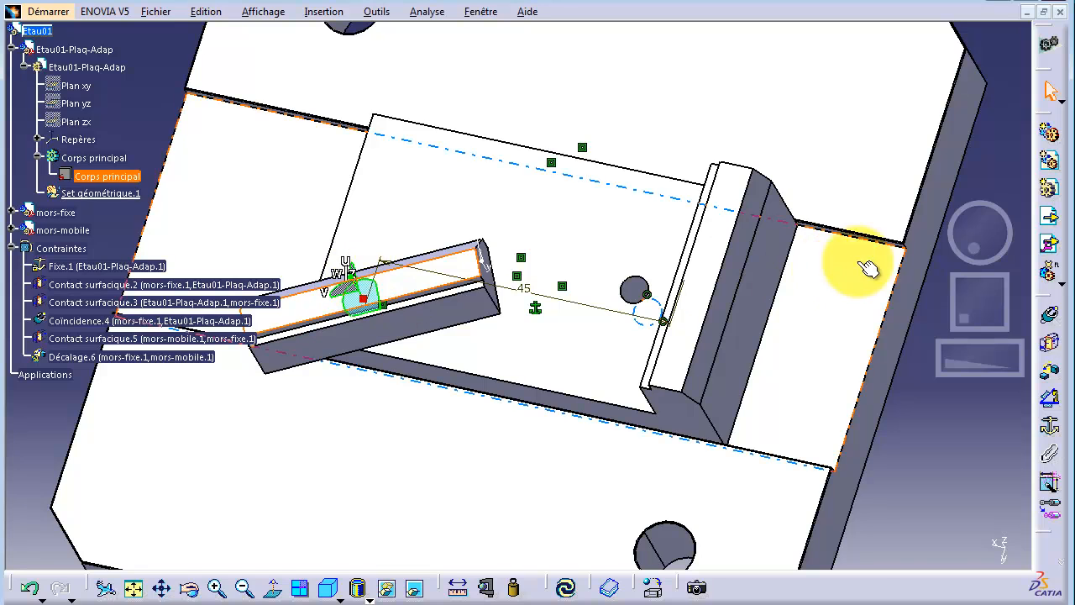
middle_drag(972, 233, 919, 168)
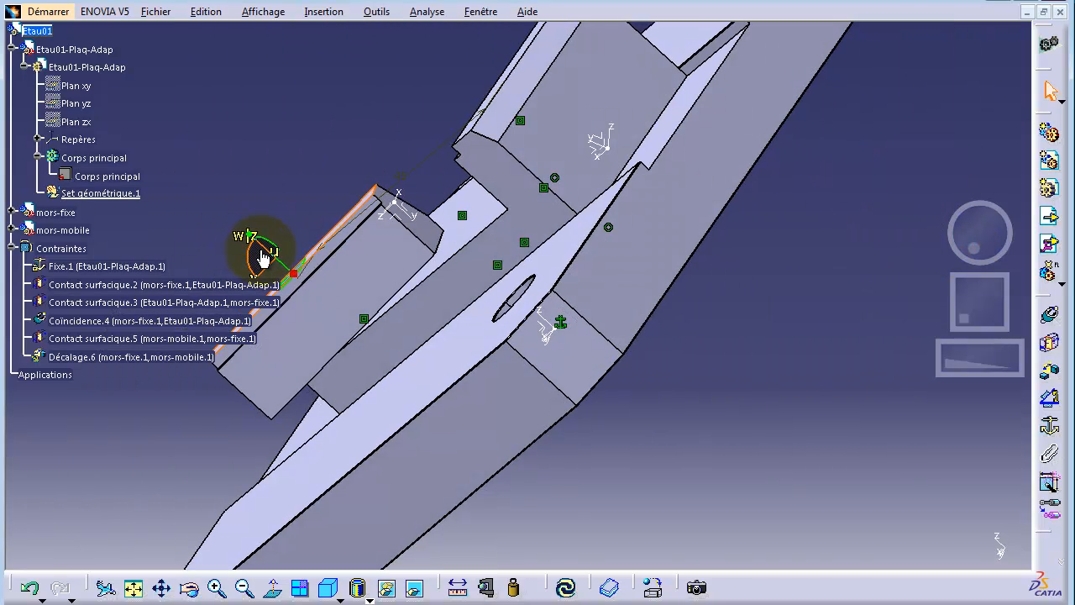
drag(257, 248, 334, 267)
click(565, 587)
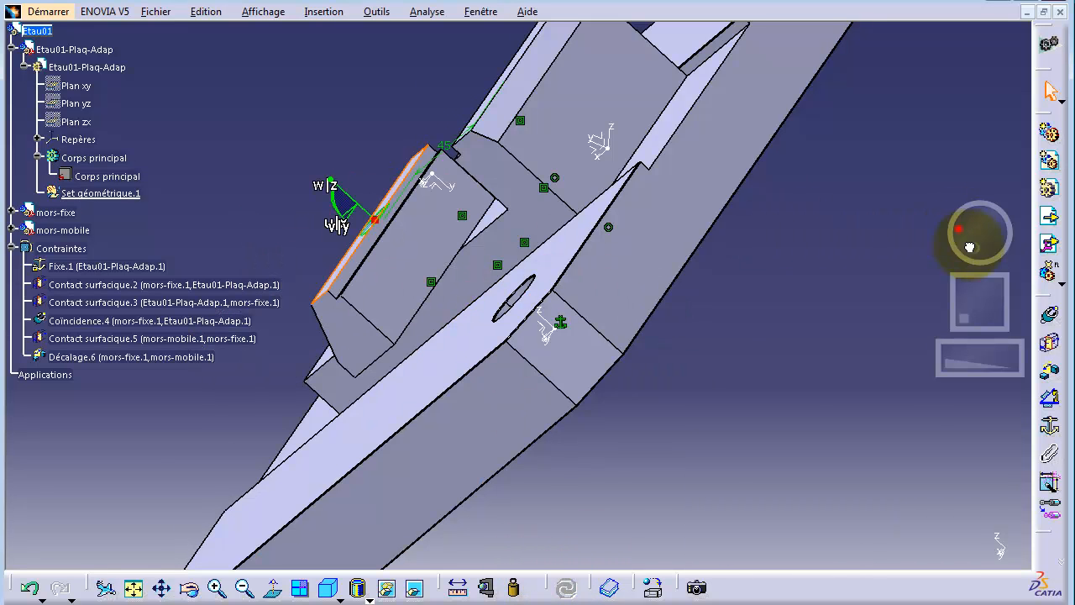
Slide mors-mobile onto the base, make its end face coincident with the mors-fixe side face using Identique orientation, and update the assembly
middle_drag(970, 247, 1012, 282)
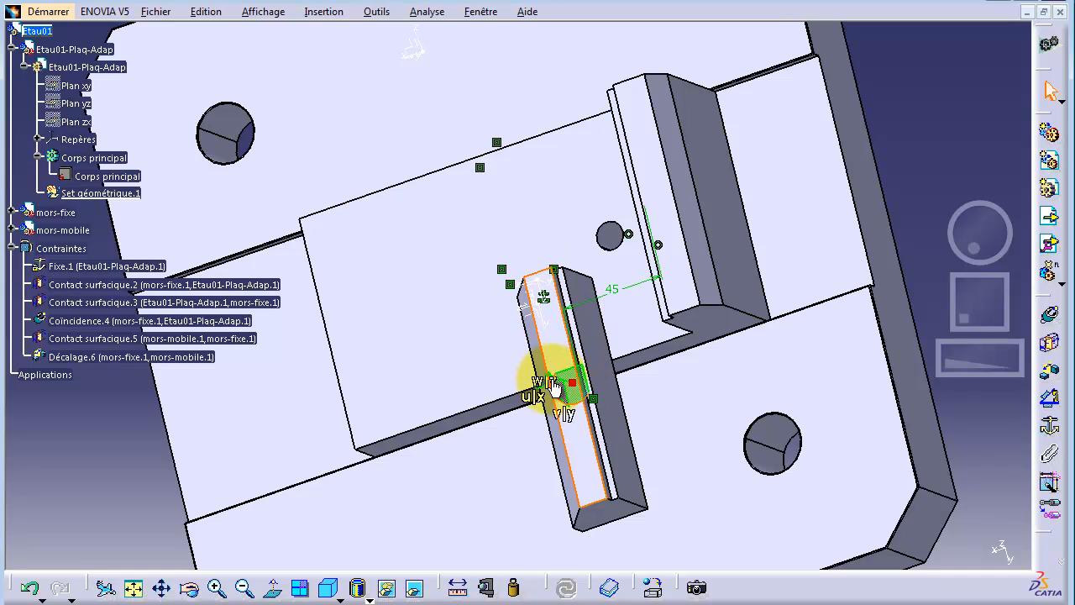
drag(587, 384, 535, 236)
drag(968, 225, 1054, 300)
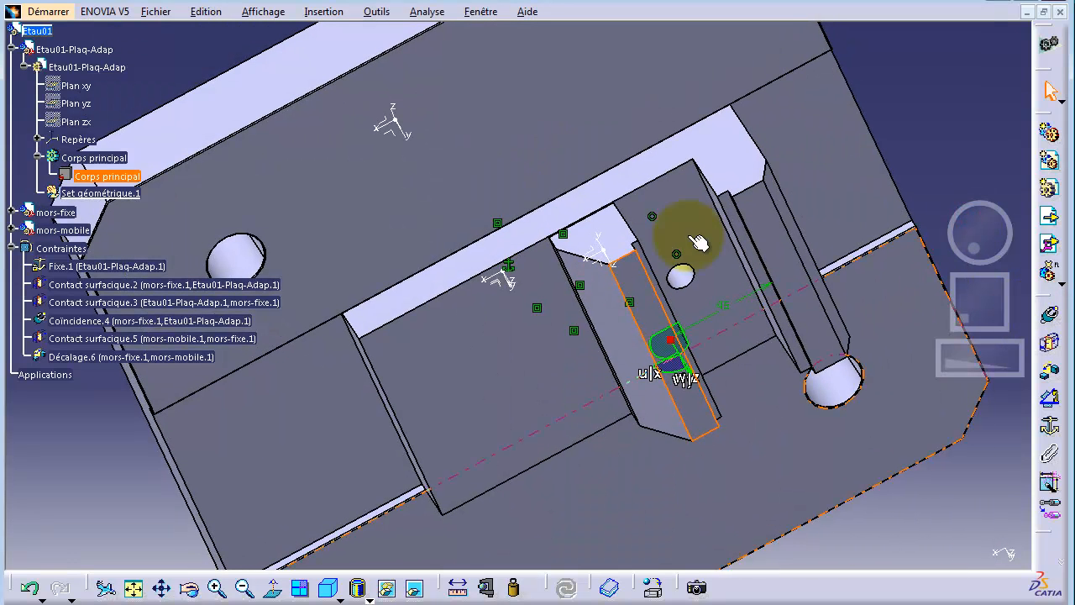
click(609, 231)
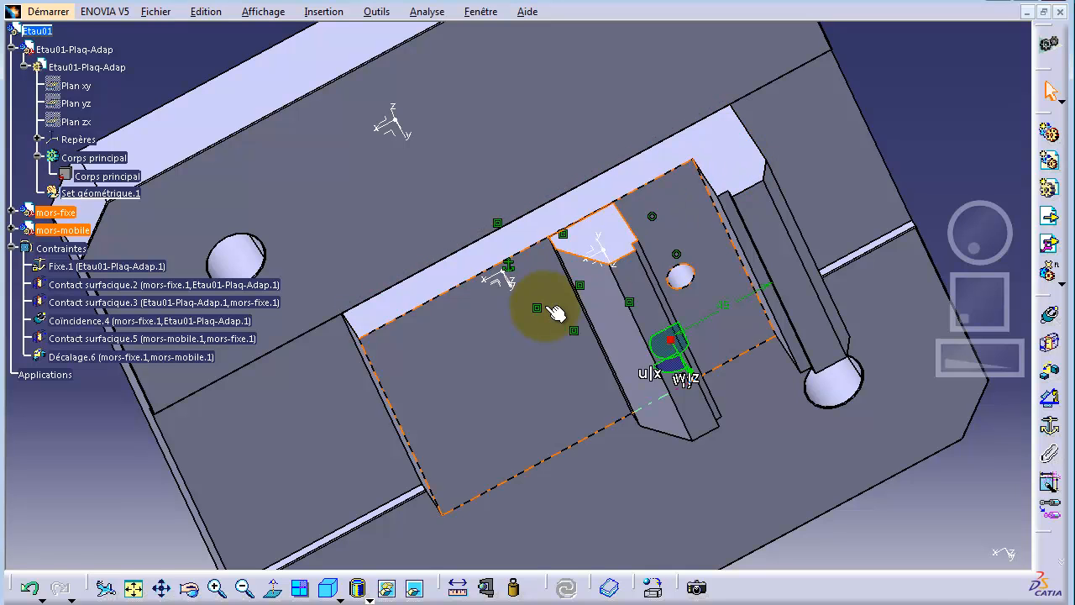
click(1052, 318)
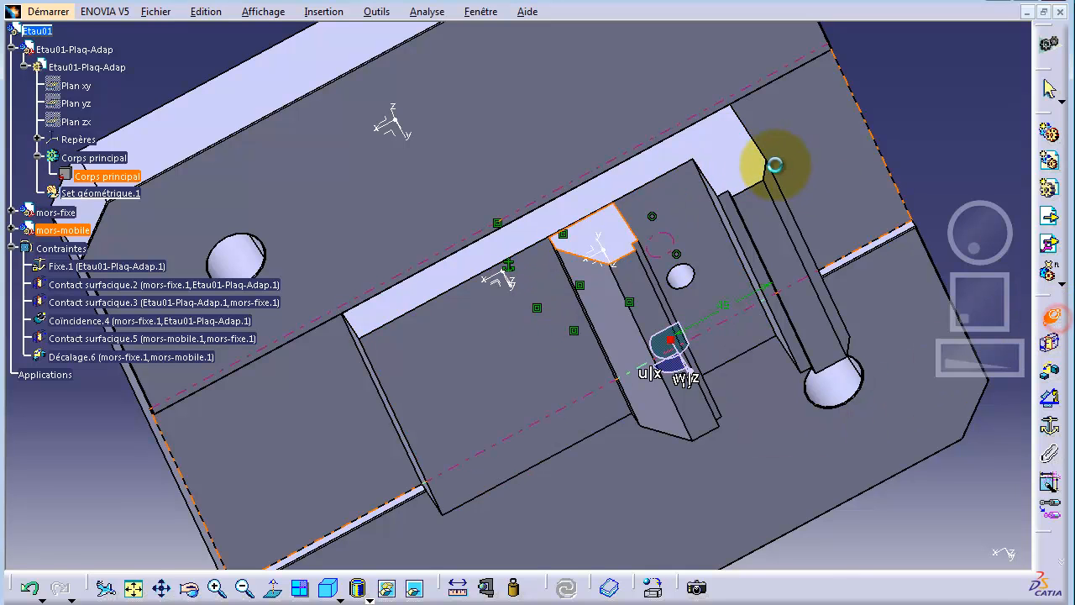
click(732, 166)
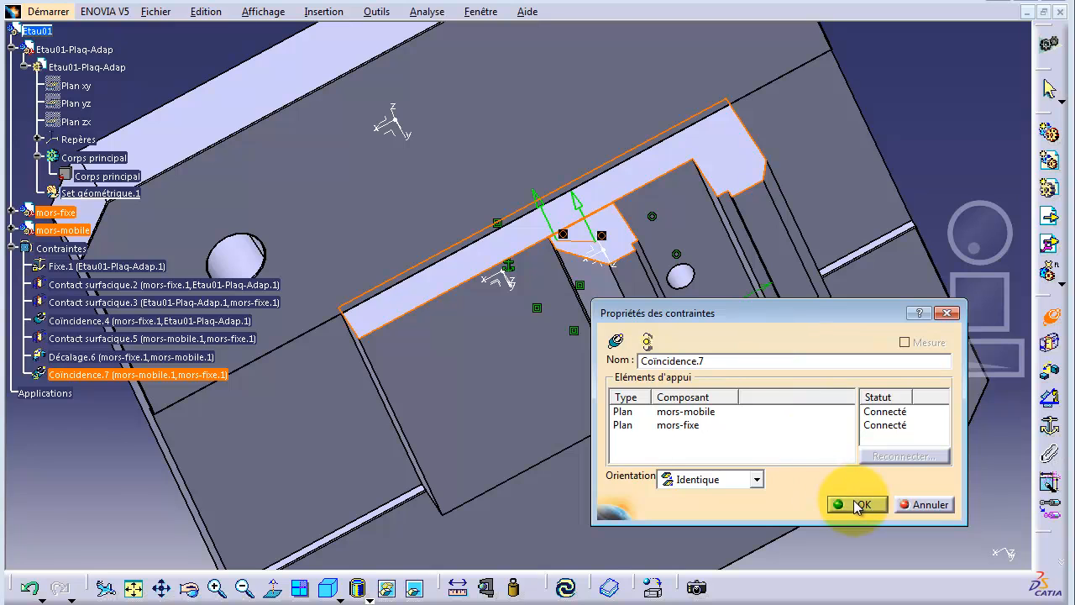
click(855, 502)
click(567, 588)
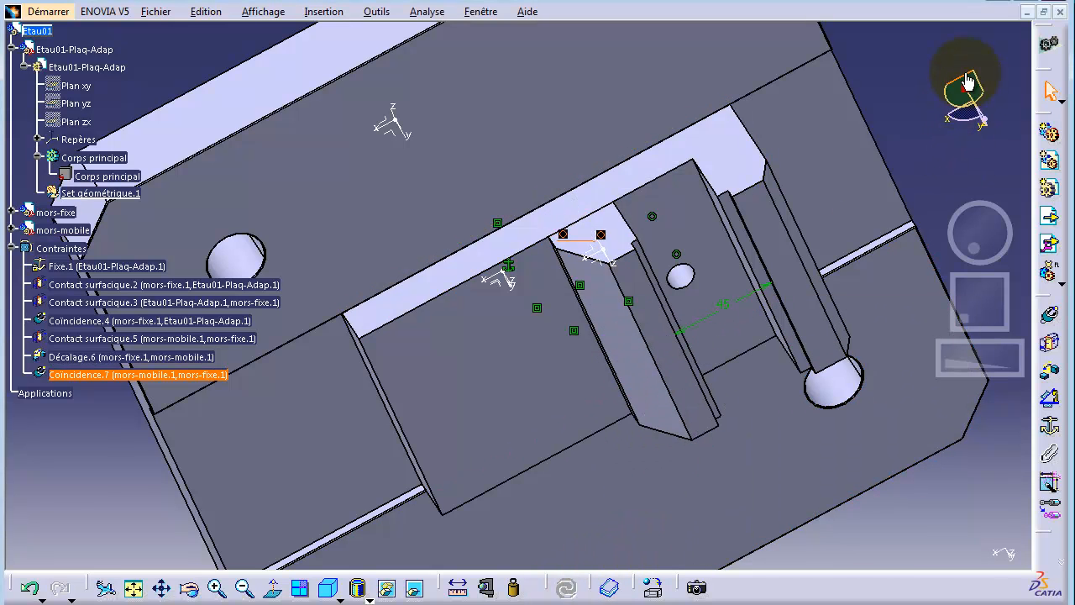
Test the constrained mors-mobile by moving it with the compass, update the assembly, and detach the compass
drag(966, 89, 691, 374)
click(566, 592)
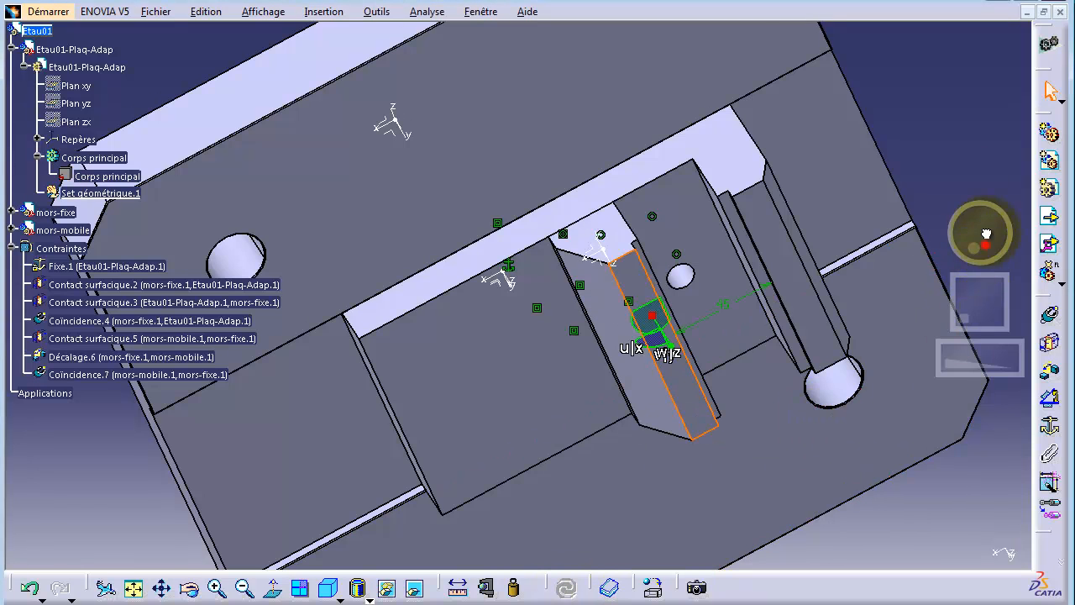
drag(977, 228, 950, 152)
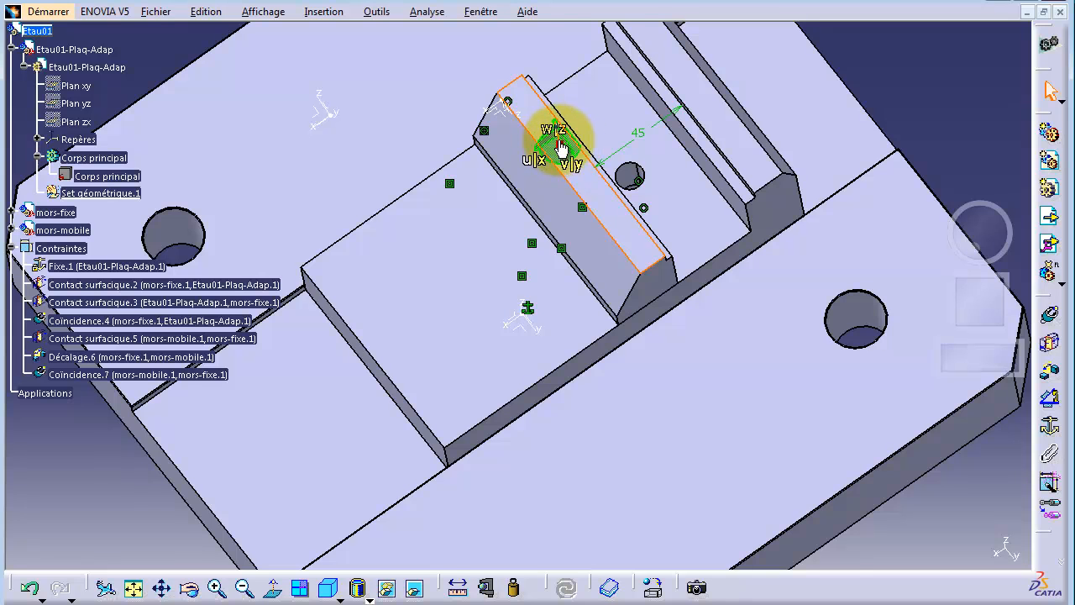
drag(560, 143, 966, 88)
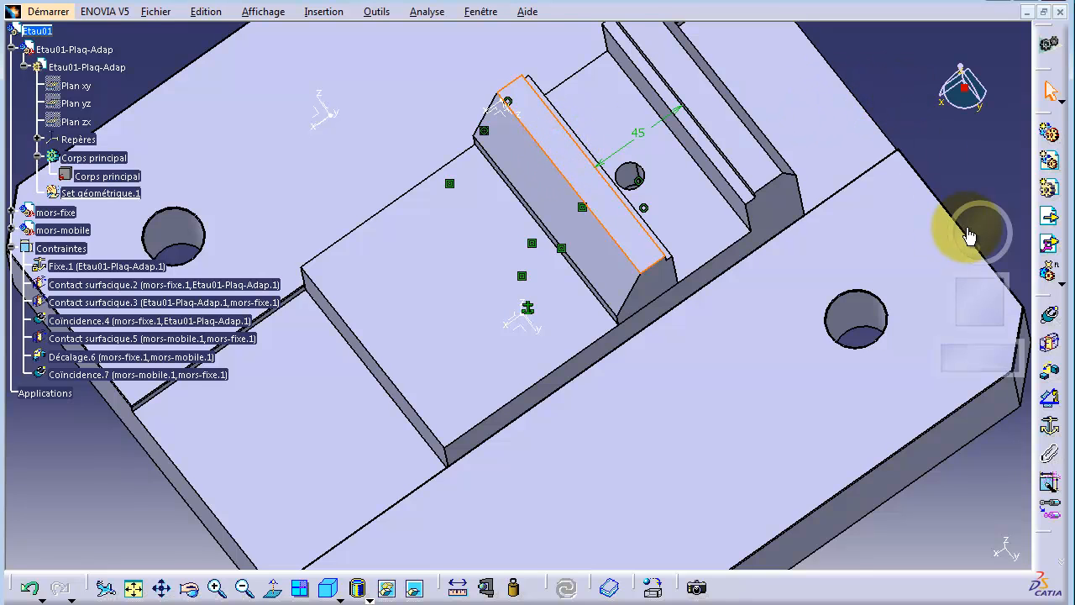
Hide all the assembly constraints of the Etau01 product
click(134, 589)
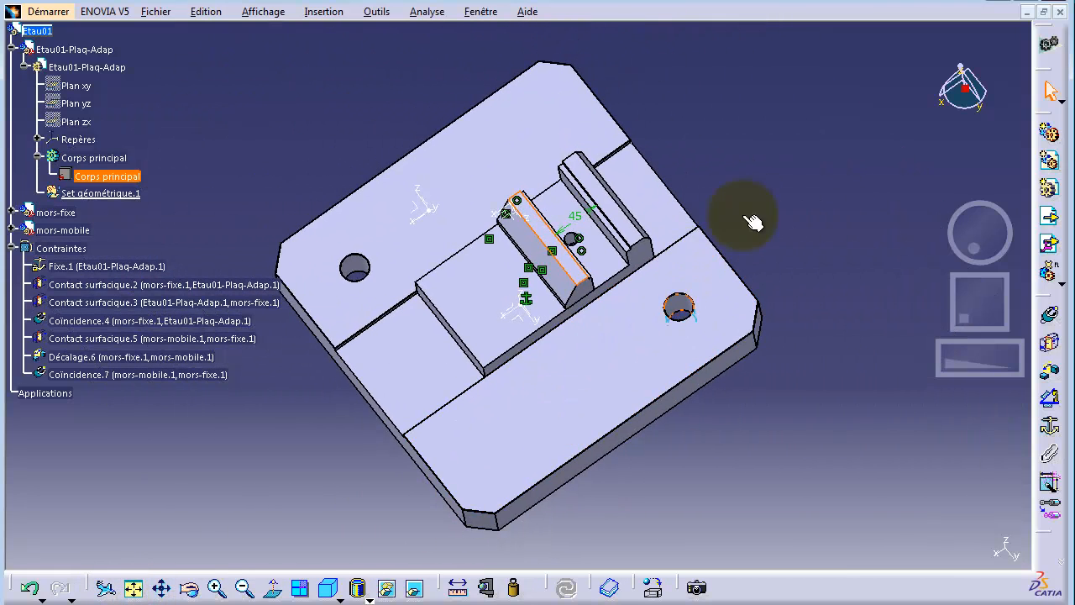
middle_drag(966, 241, 792, 248)
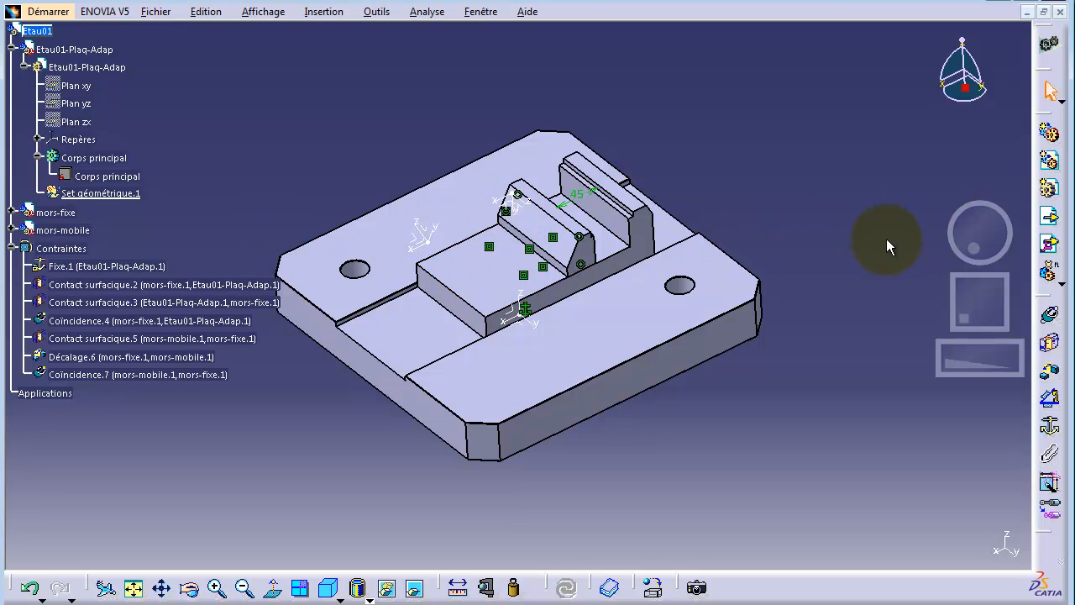
middle_drag(955, 227, 974, 244)
click(64, 249)
right_click(62, 252)
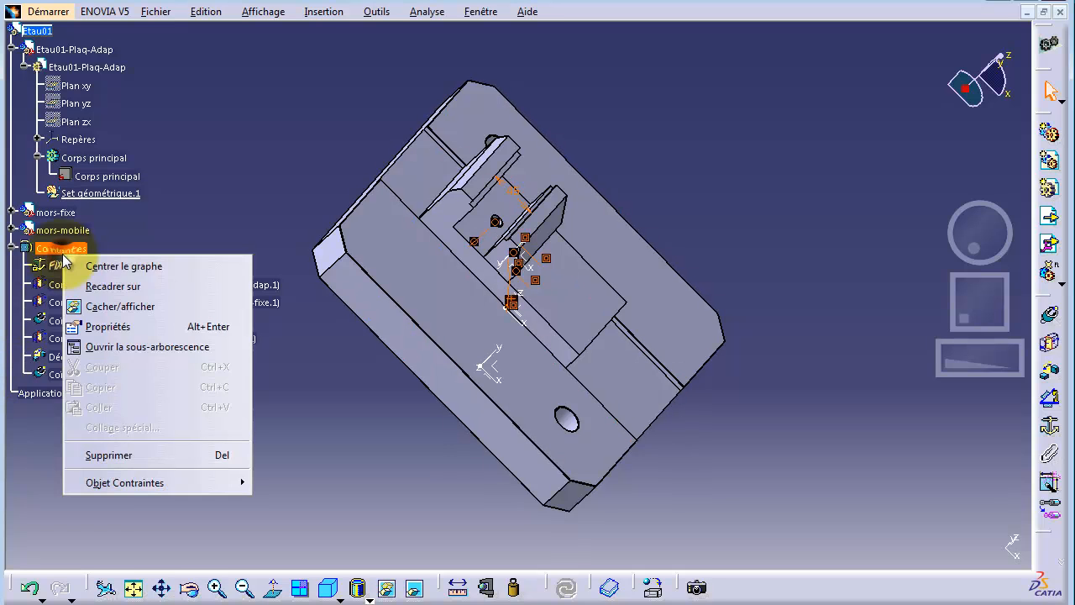
click(99, 306)
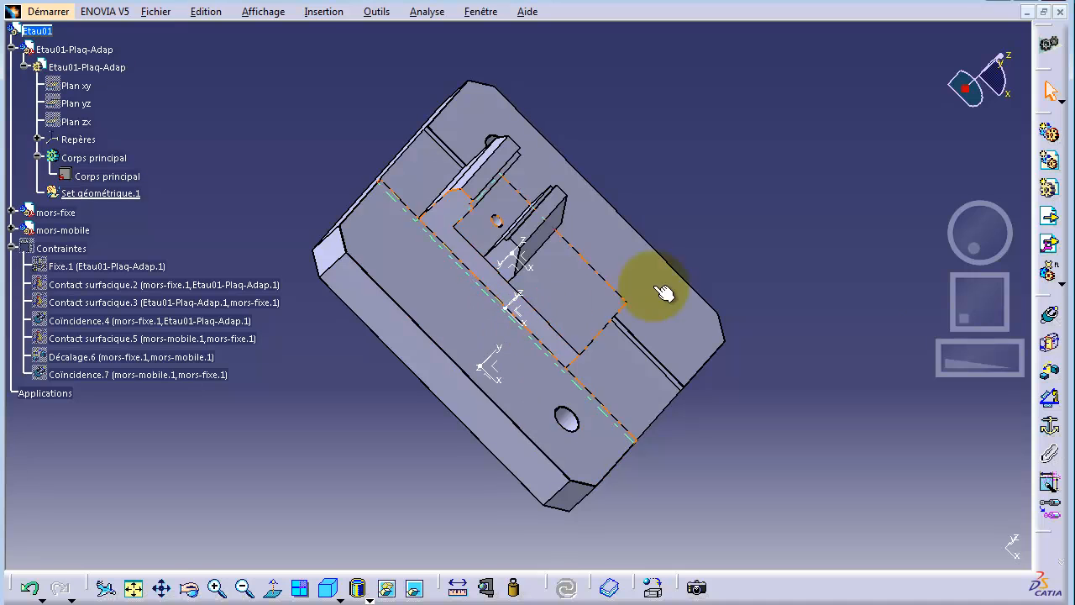
Expand mors-fixe down to its axis systems and hide its Repère absolu
drag(982, 233, 994, 209)
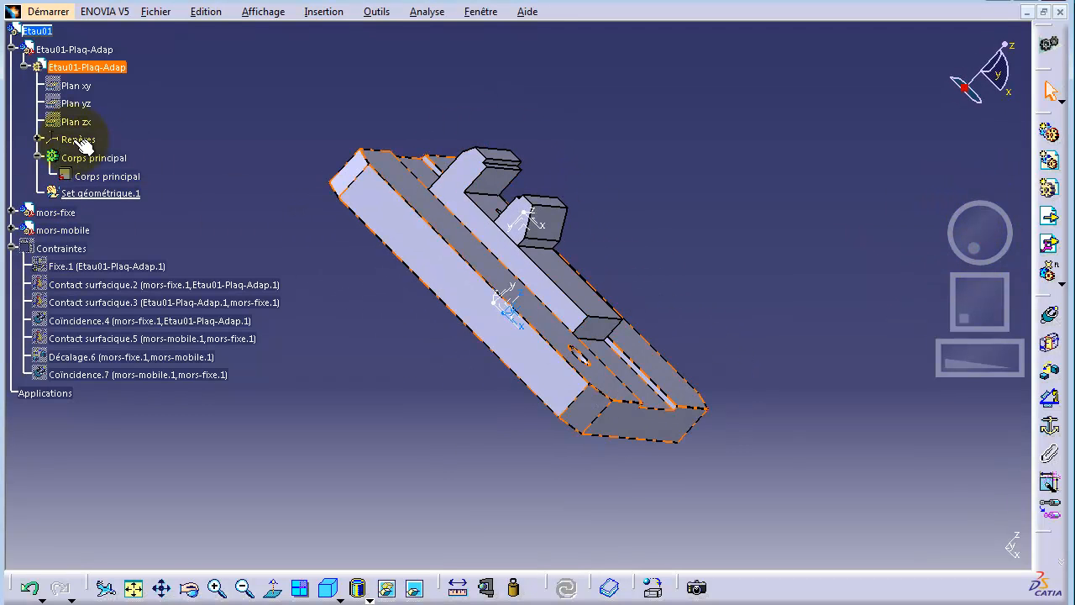
click(11, 212)
click(24, 230)
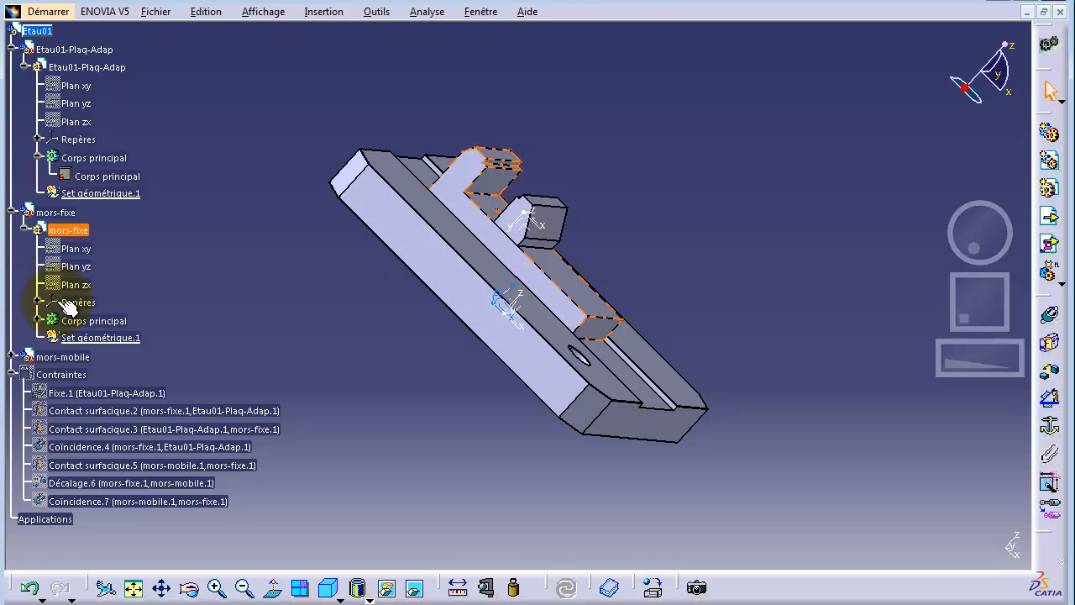
click(37, 302)
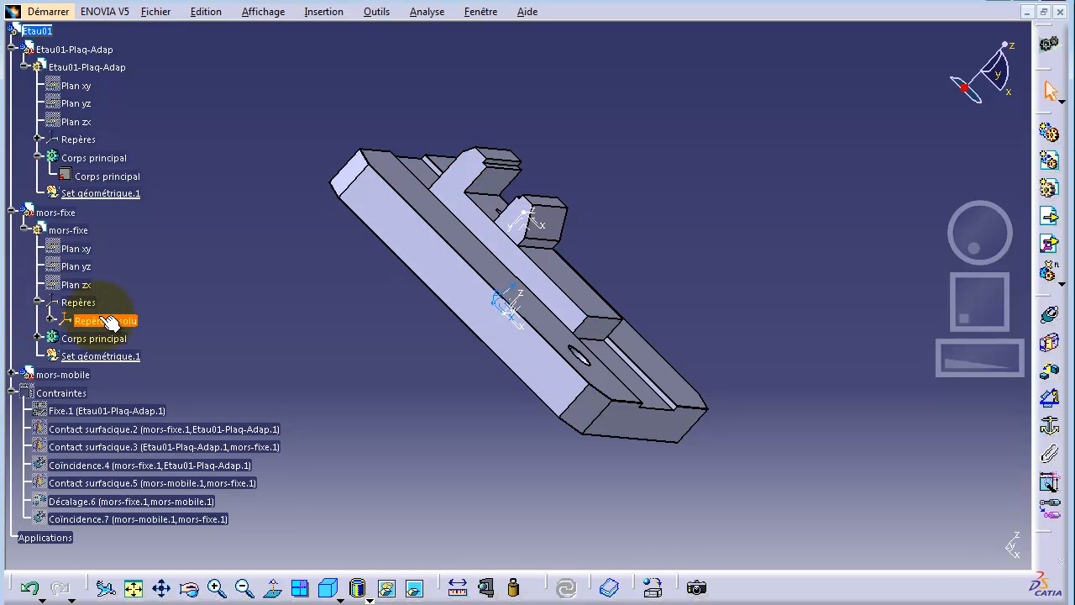
right_click(101, 320)
click(163, 369)
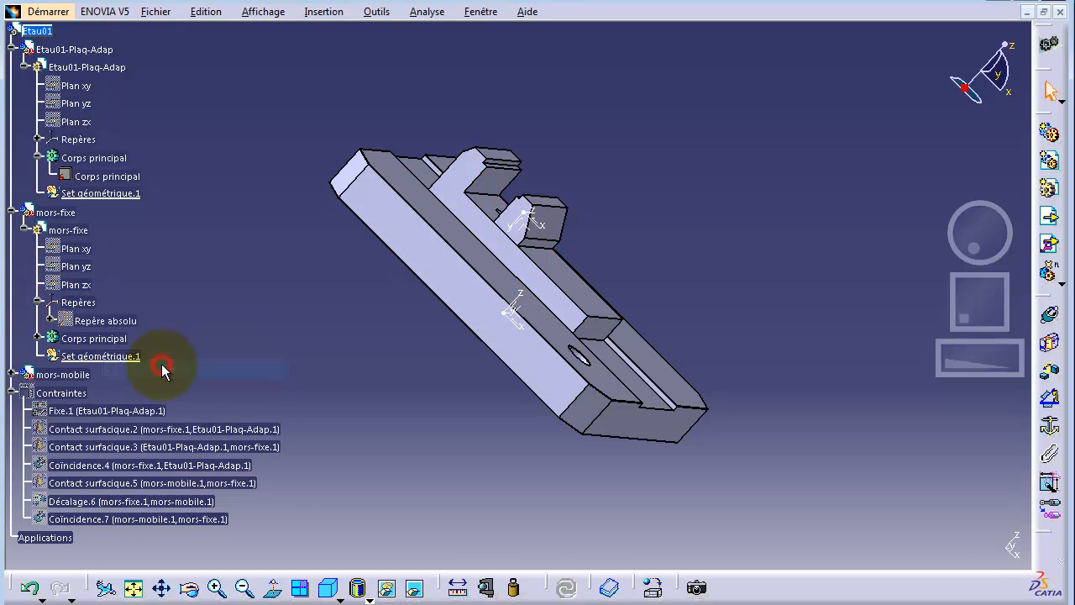
Expand mors-mobile down to its axis systems and hide its Repère absolu
click(11, 374)
click(24, 393)
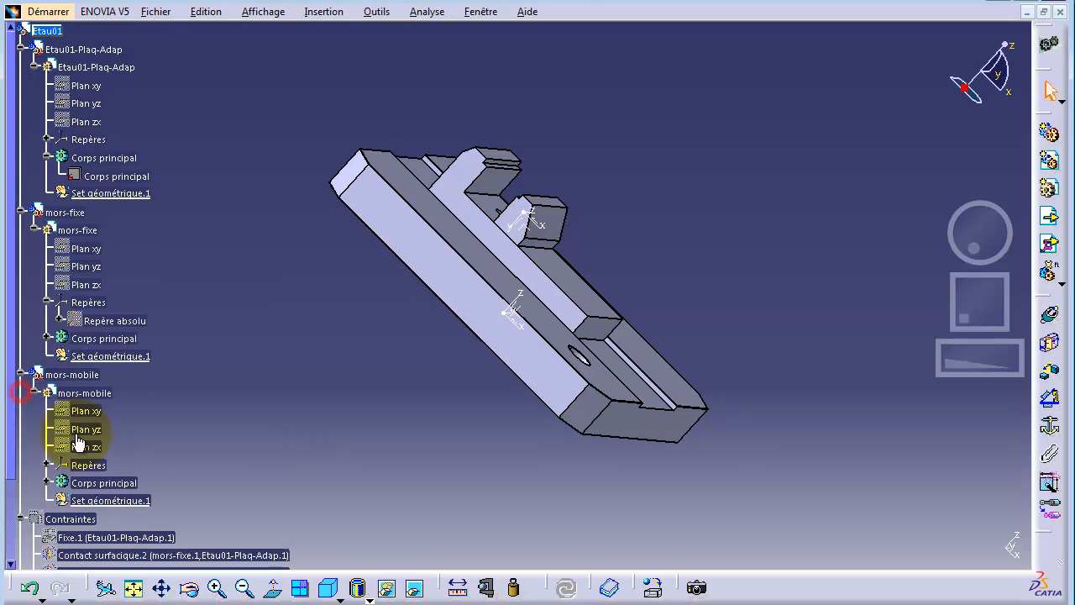
click(44, 464)
right_click(114, 483)
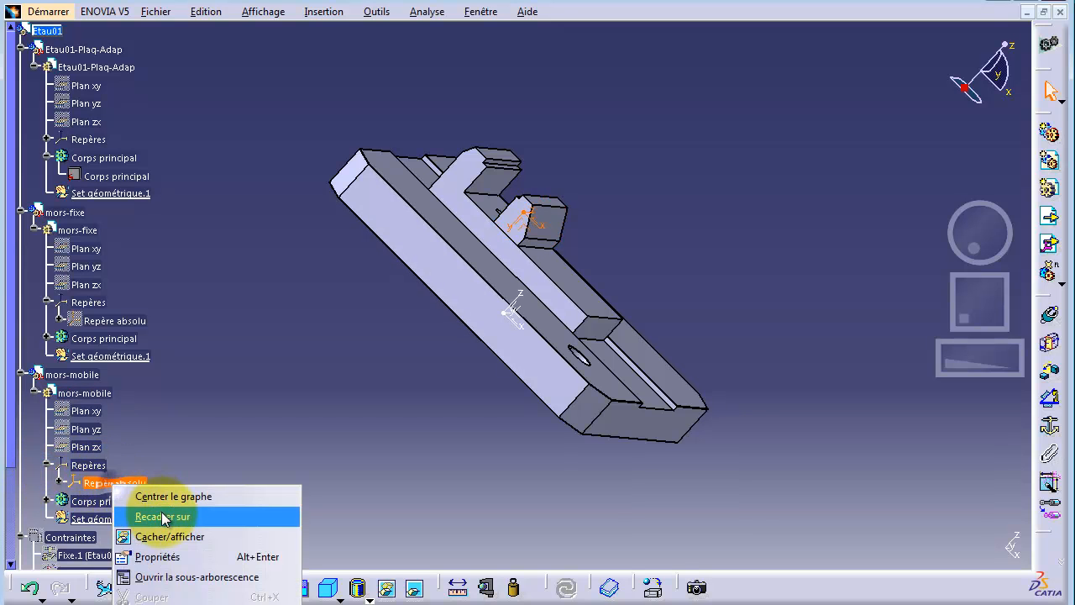
click(173, 536)
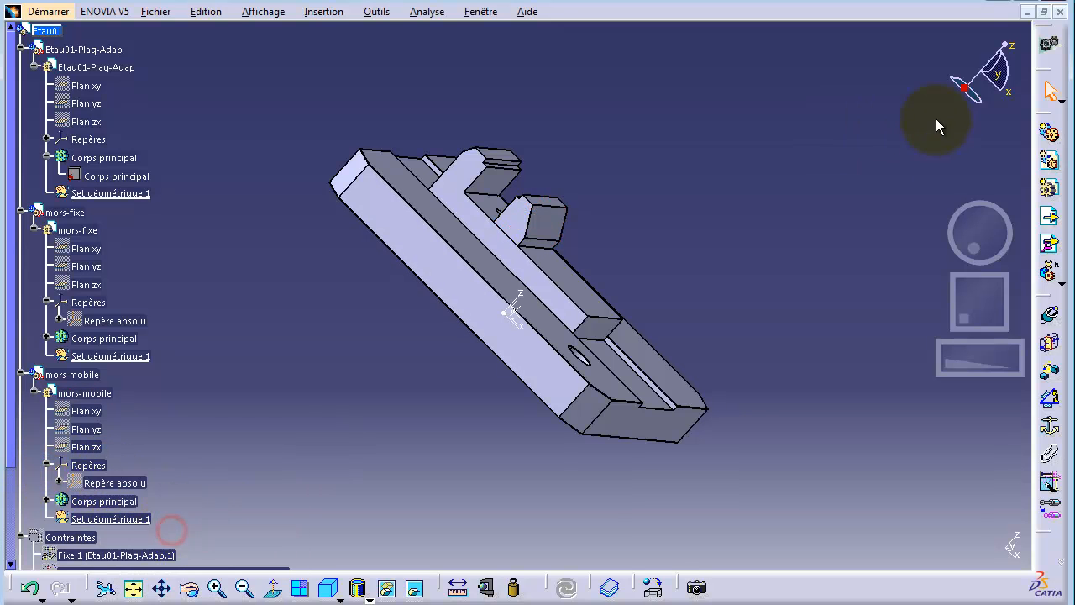
drag(997, 235, 886, 267)
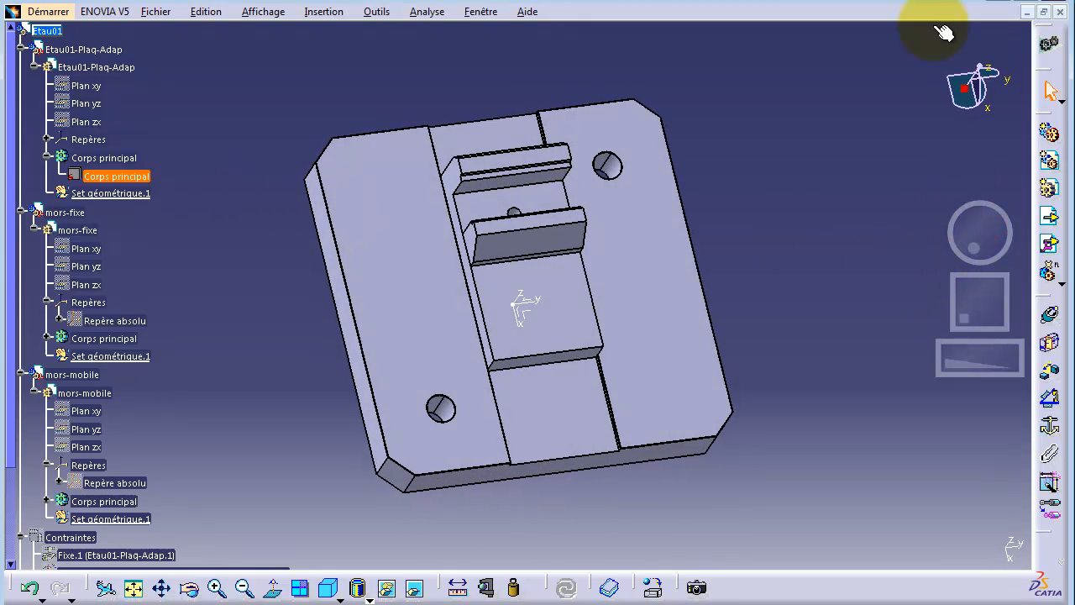
mouse_move(981, 244)
mouse_down()
mouse_move(948, 271)
mouse_move(958, 221)
mouse_move(970, 233)
mouse_move(957, 172)
mouse_move(972, 176)
mouse_move(966, 196)
mouse_move(958, 190)
mouse_move(998, 241)
mouse_up()
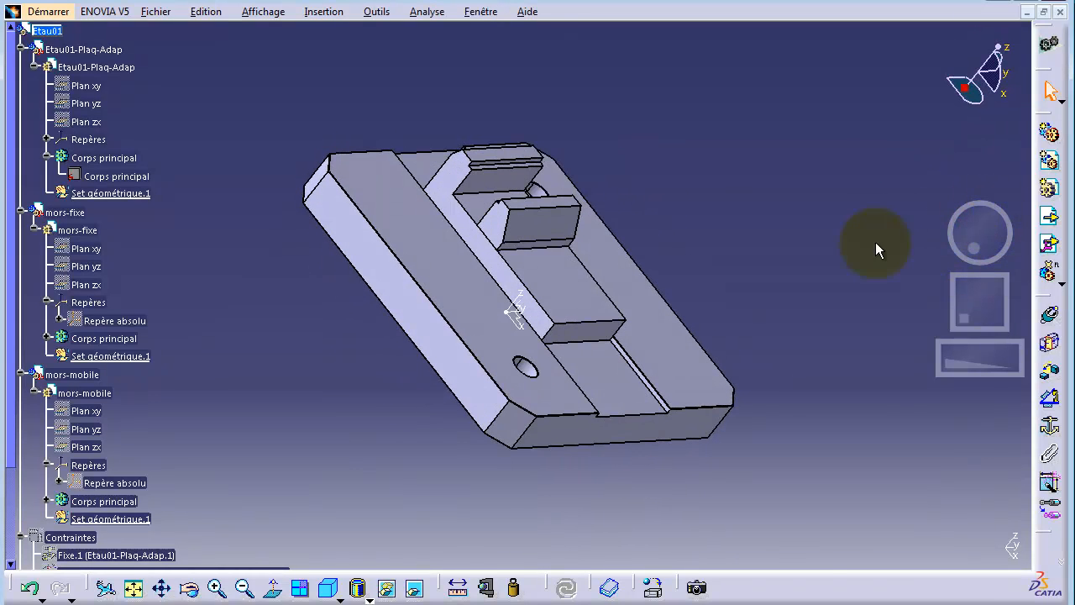